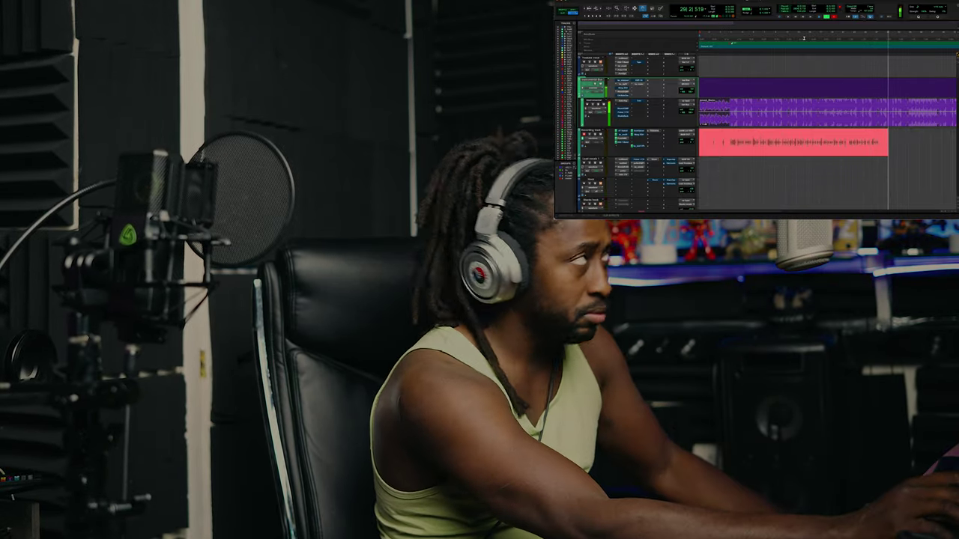
- Finish recording the vocal take, move its clip to the Lead vocals 1 track, and record another take
key("space")
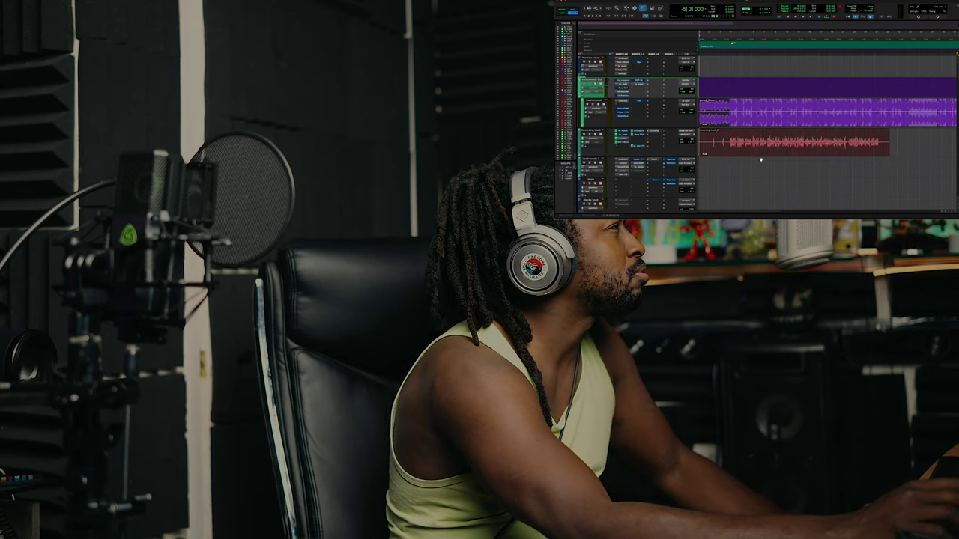
mouse_move(770, 155)
left_mouse_down()
mouse_move(769, 164)
mouse_move(771, 155)
left_mouse_up()
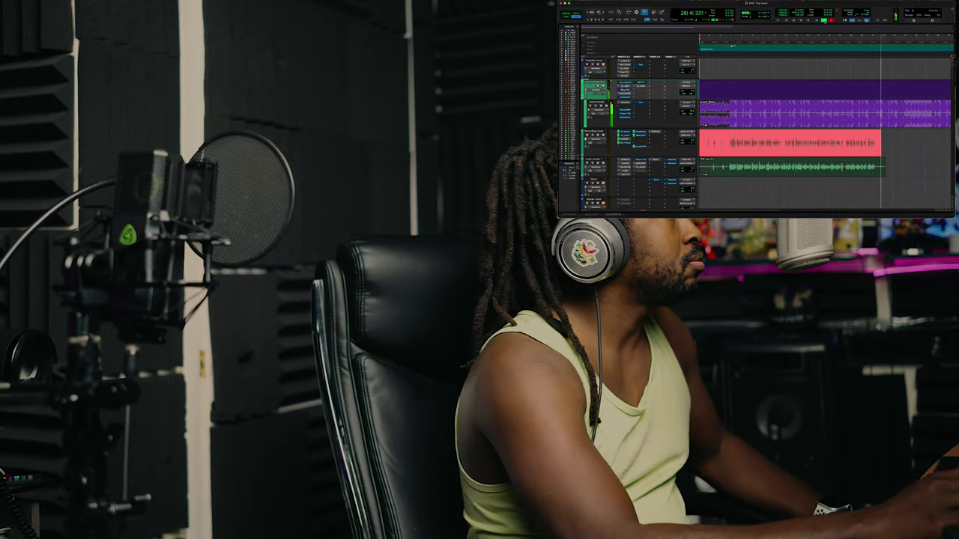
key("space")
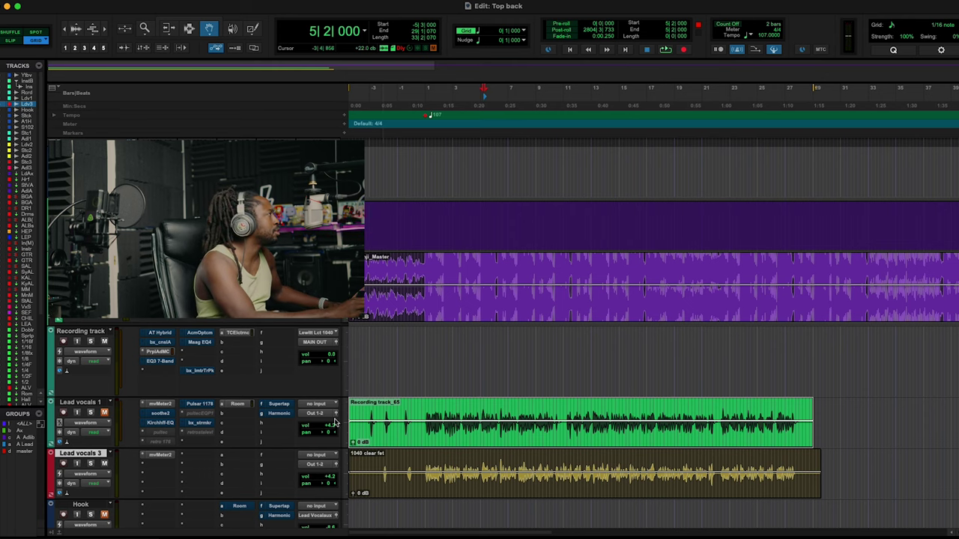
- Rename the Lead vocals 1 clip and its disk file as "1040 v402 retro 176"
double_click(367, 405)
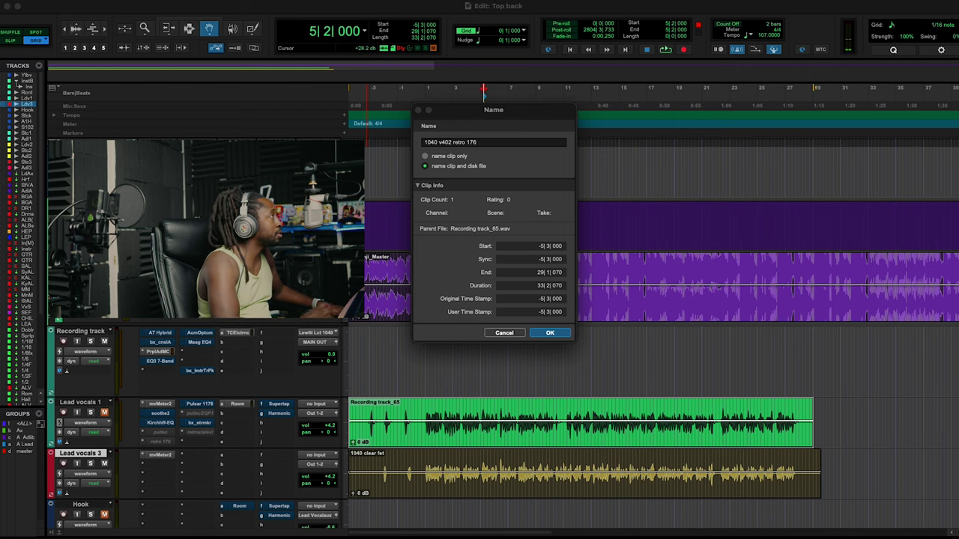
key("Return")
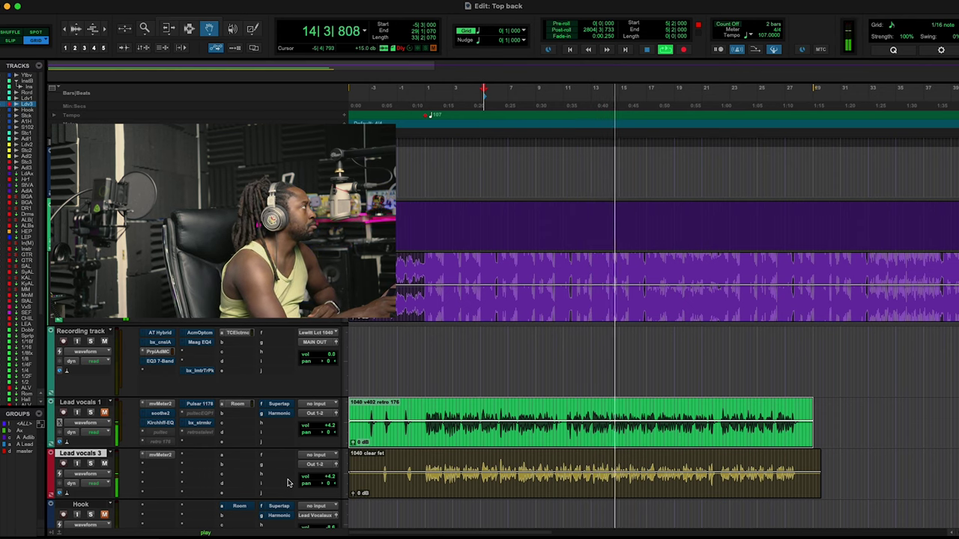
- Open mvMeter2 on Lead vocals 3 and raise the "1040 clear fet" clip gain to +2.6 dB during playback
left_click(157, 457)
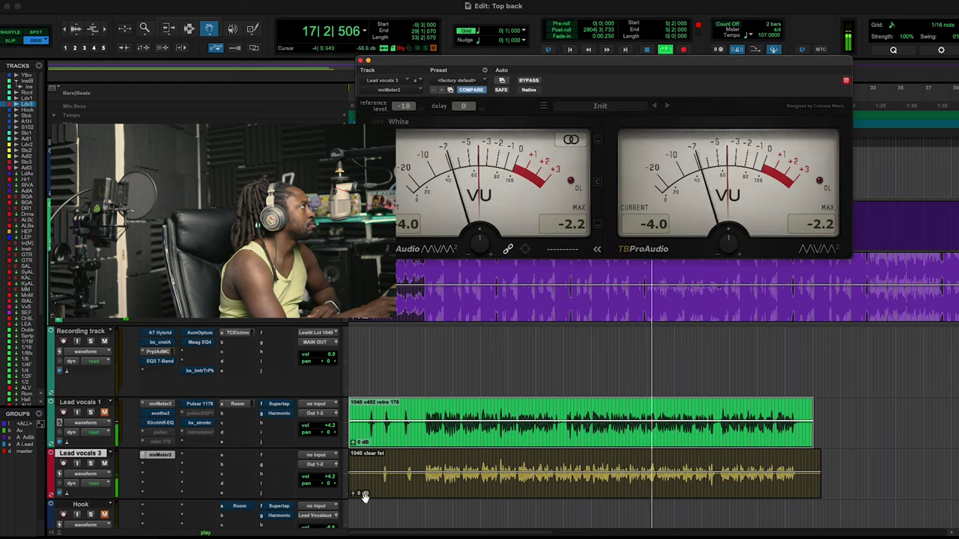
left_click_drag(348, 497, 352, 494)
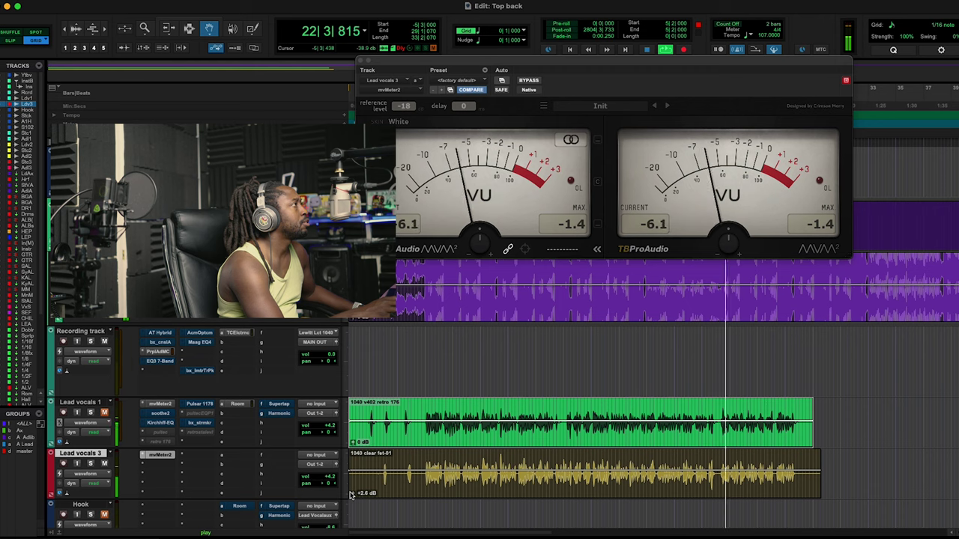
key("space")
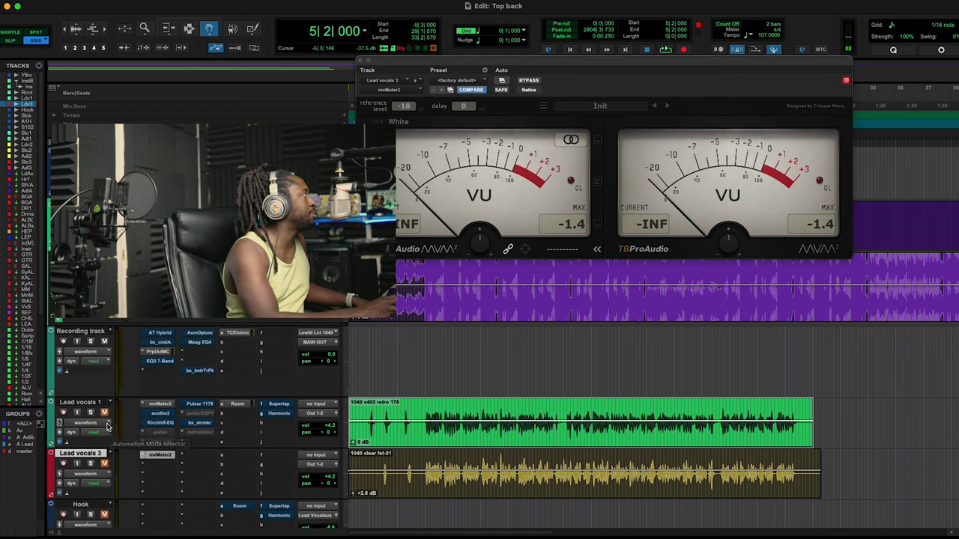
- Play the vocal takes for comparison and mute the Room send on Lead vocals 1
key("space")
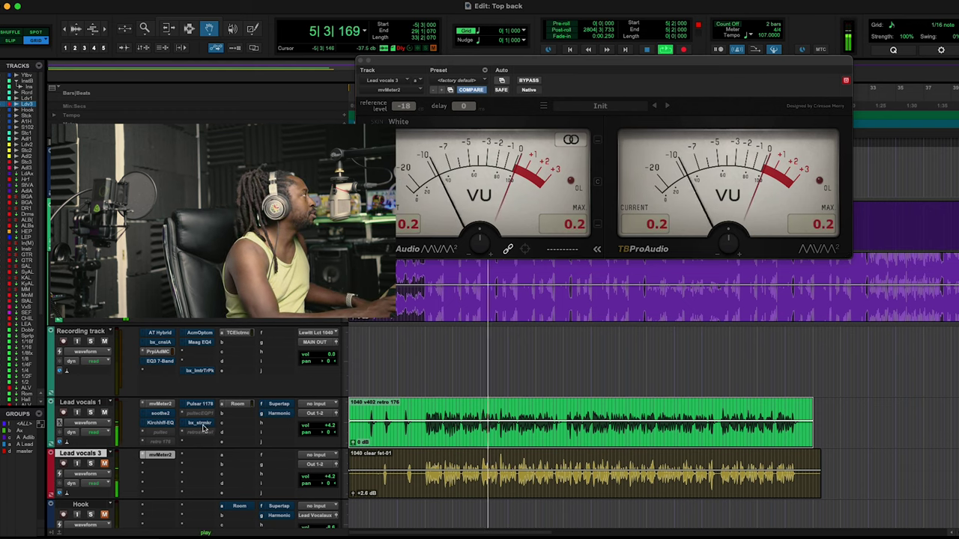
right_click(220, 418)
left_click(257, 420)
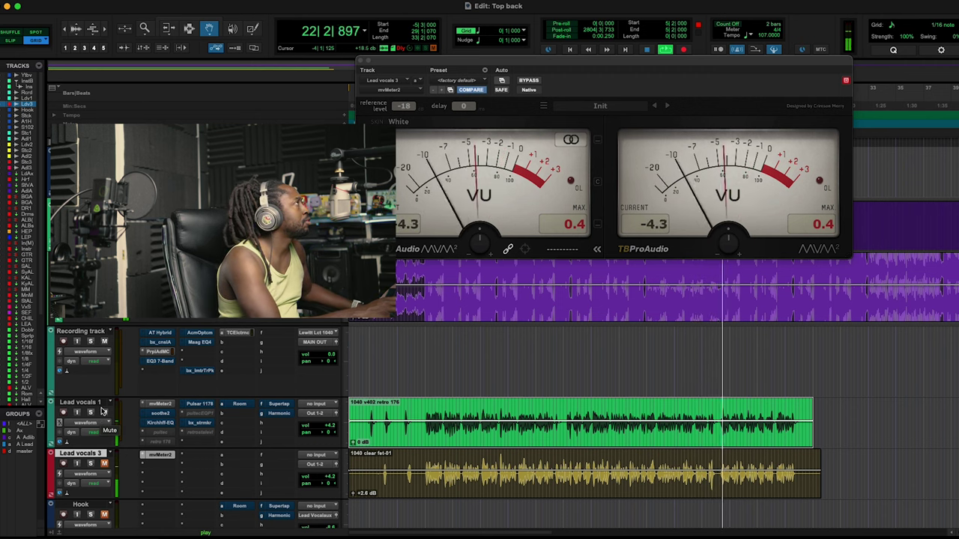
key("space")
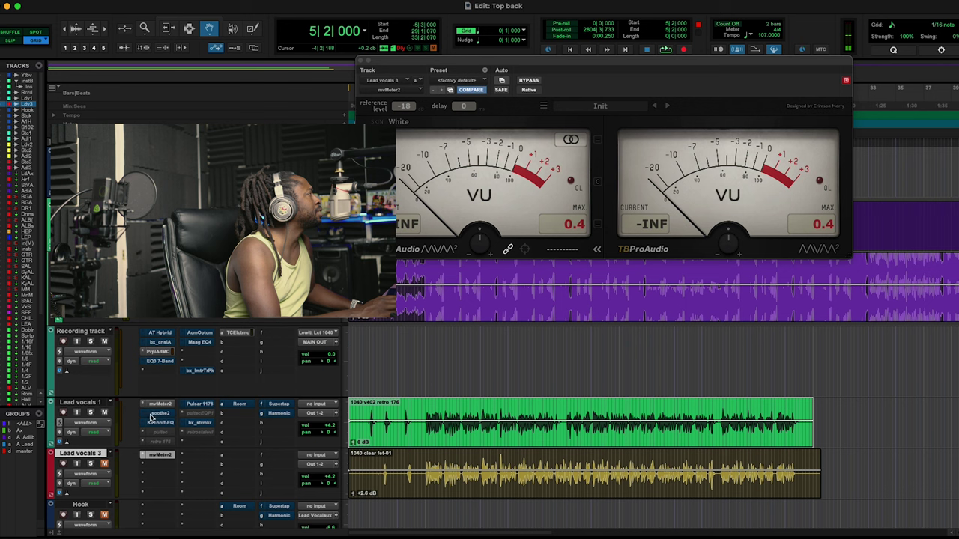
- Insert the mono Kirchhoff-EQ plug-in in the second insert slot of Lead vocals 3
left_click(160, 470)
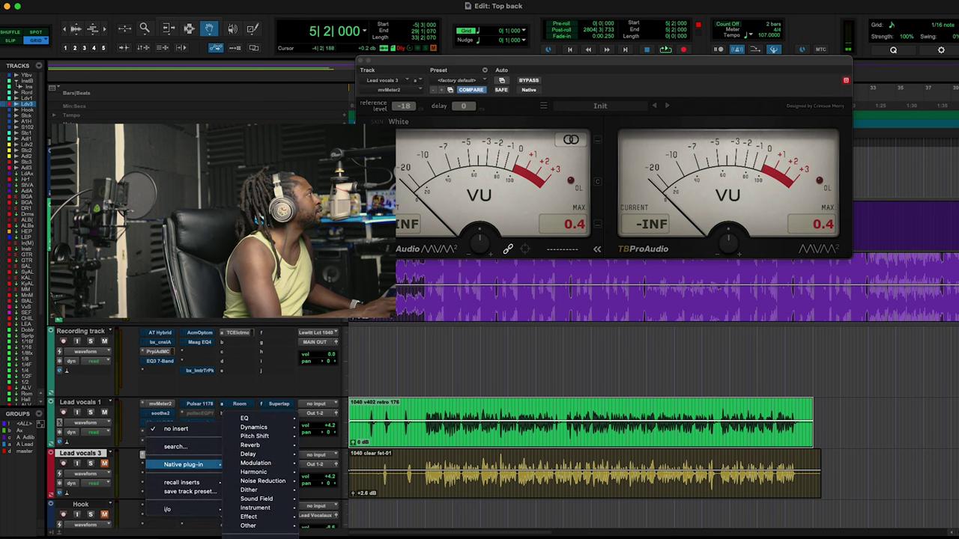
mouse_move(247, 418)
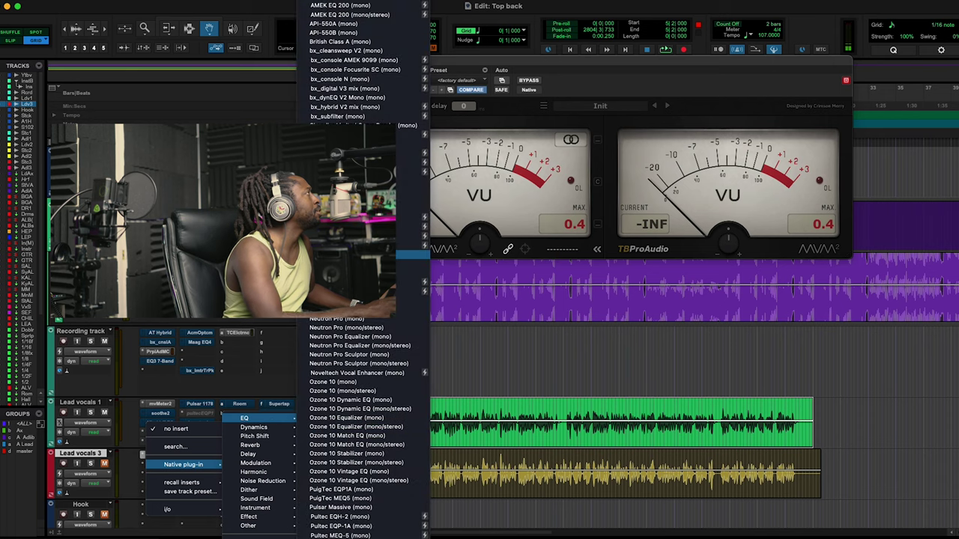
scroll(359, 457, "up", 2)
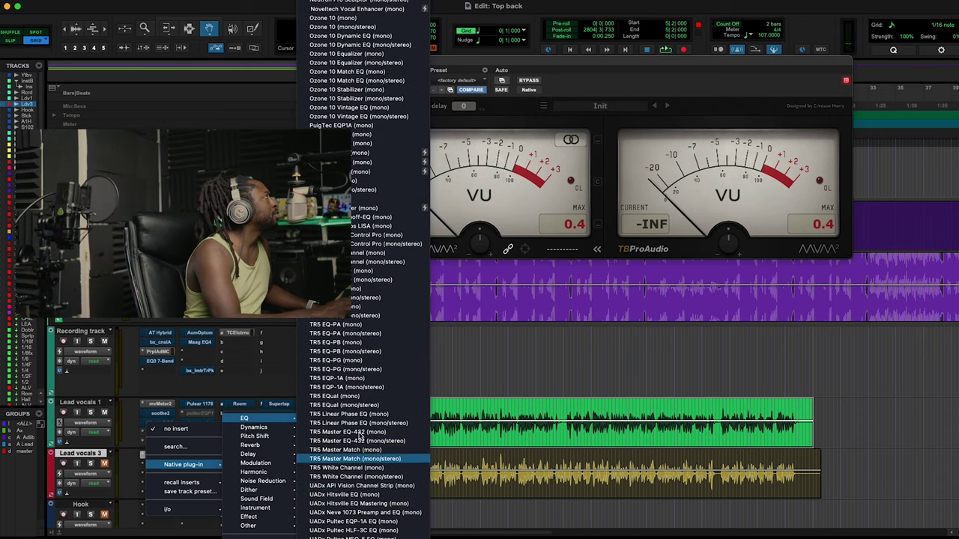
left_click(368, 217)
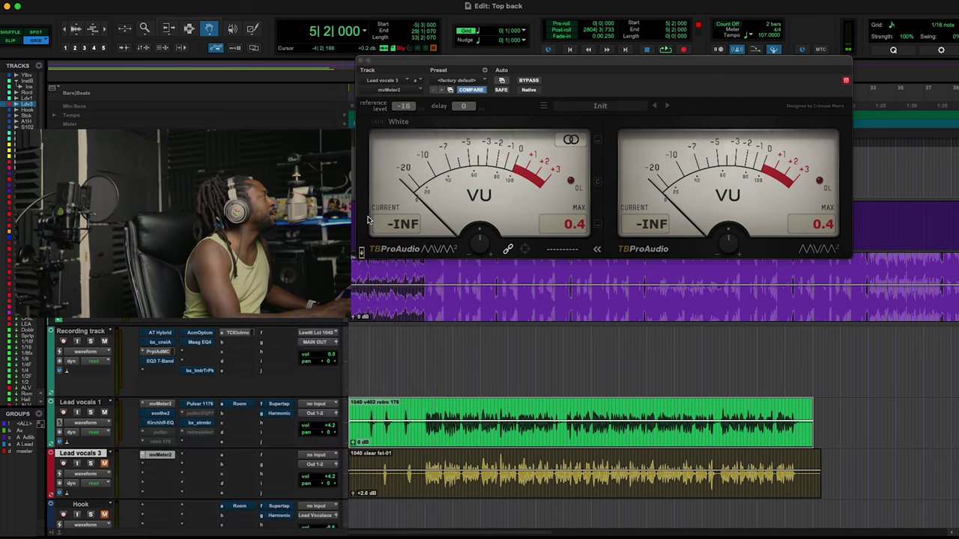
- Add an EQ band, change it to a 12 dB/oct High Pass, and set it to about 89 Hz
left_click_drag(498, 257, 499, 332)
left_click(397, 415)
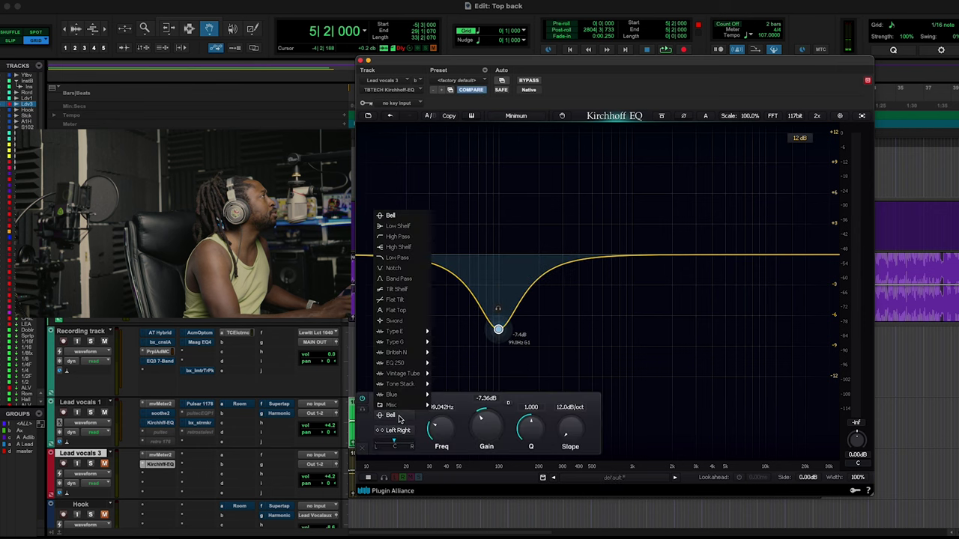
left_click(403, 238)
mouse_move(496, 255)
left_mouse_down()
mouse_move(473, 253)
mouse_move(507, 257)
mouse_move(496, 255)
left_mouse_up()
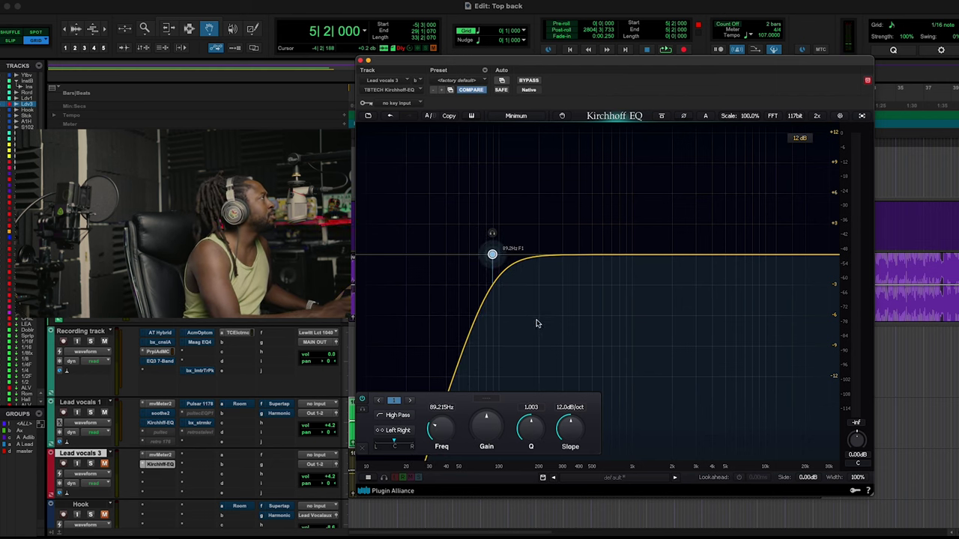
- Add a second bell band during playback and sweep it to about 309 Hz with -0.22 dB gain
key("space")
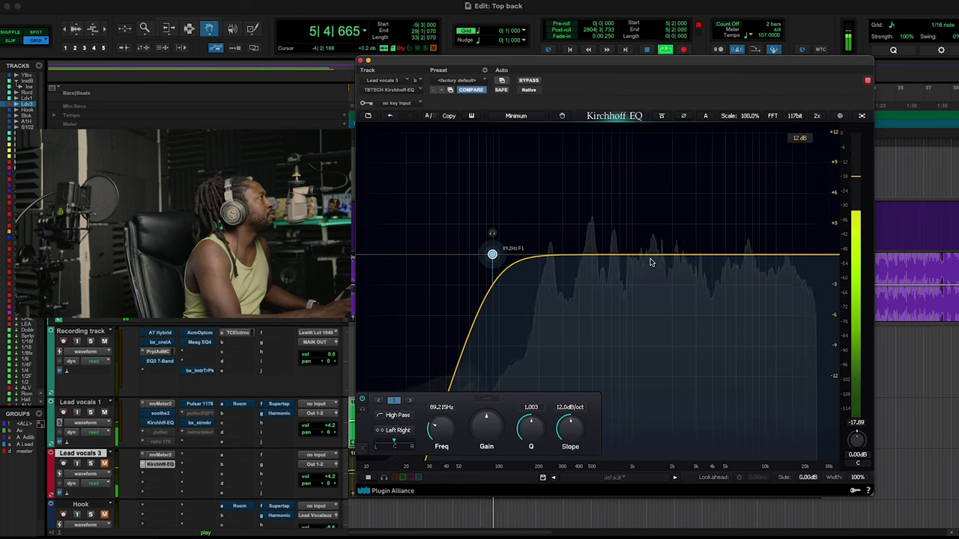
left_click(623, 255)
left_click_drag(622, 253, 558, 247)
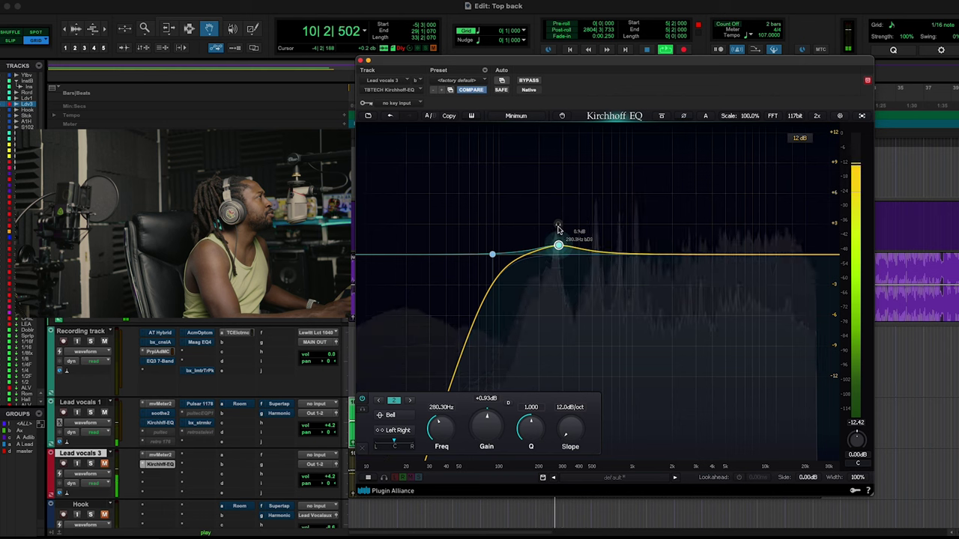
left_click(559, 225)
left_click_drag(554, 271, 555, 233)
left_click_drag(553, 305, 562, 240)
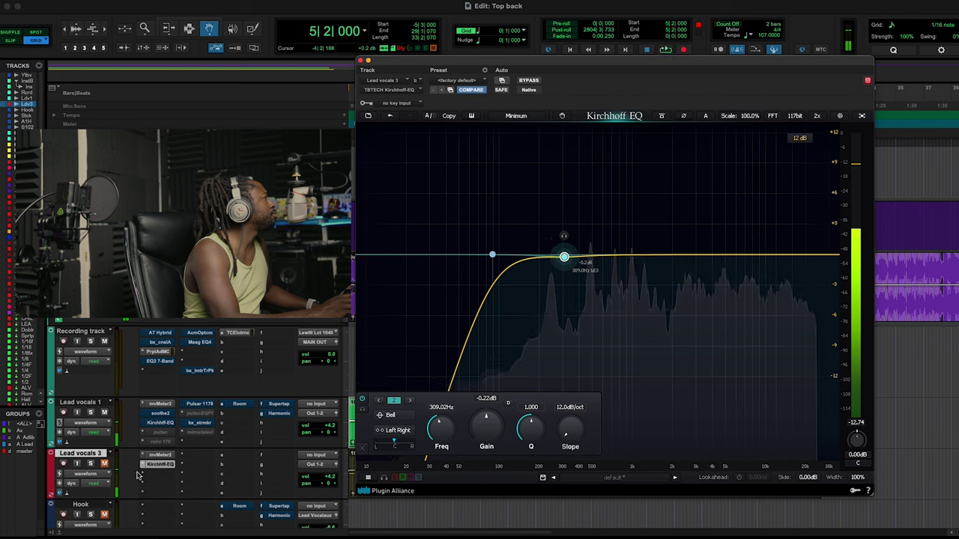
- Replay the vocal, sweep the second bell band in solo, and settle it at about 665 Hz with +0.94 dB gain
key("space")
key("space")
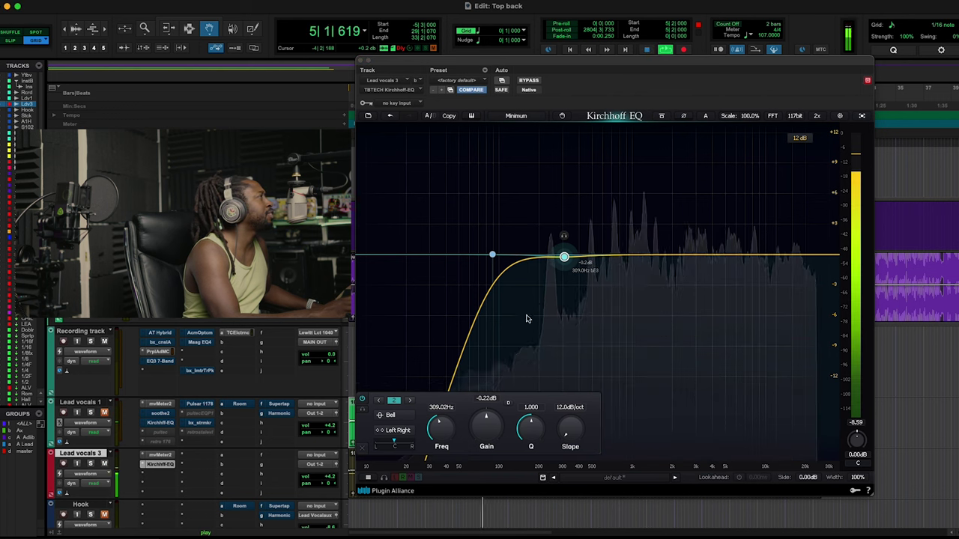
left_click_drag(564, 257, 609, 196)
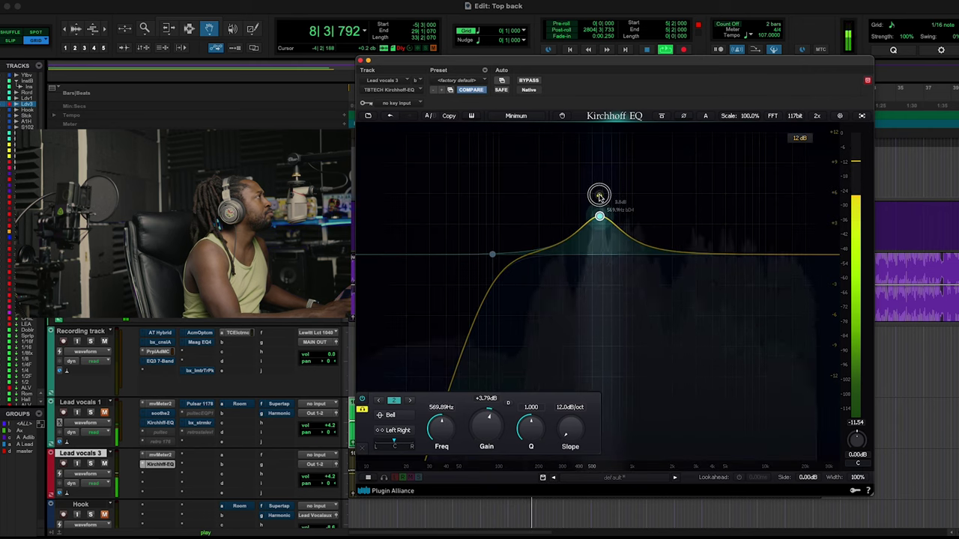
left_click_drag(597, 197, 550, 199)
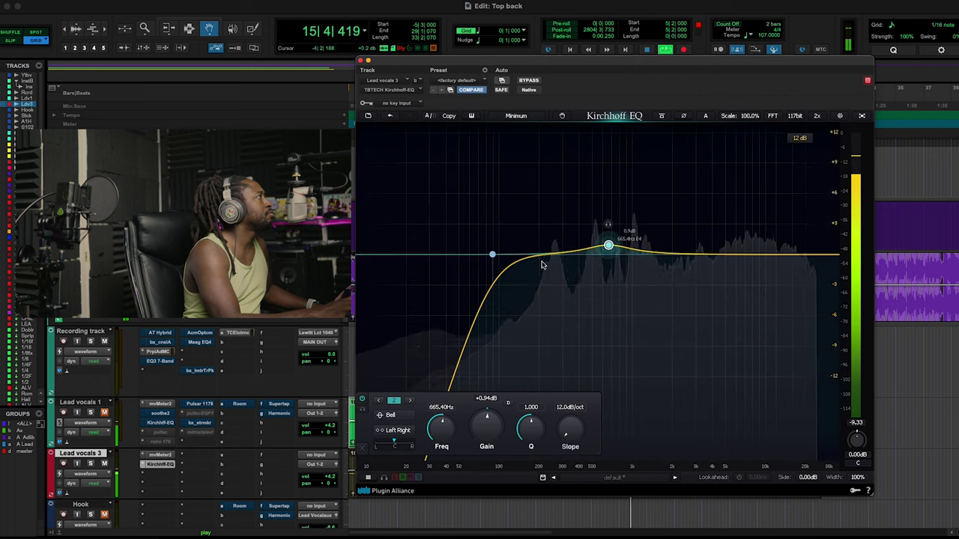
- Add a third bell band that cuts about 1.22 dB at about 180 Hz, and narrow its Q to about 3.3
left_click_drag(548, 261, 547, 271)
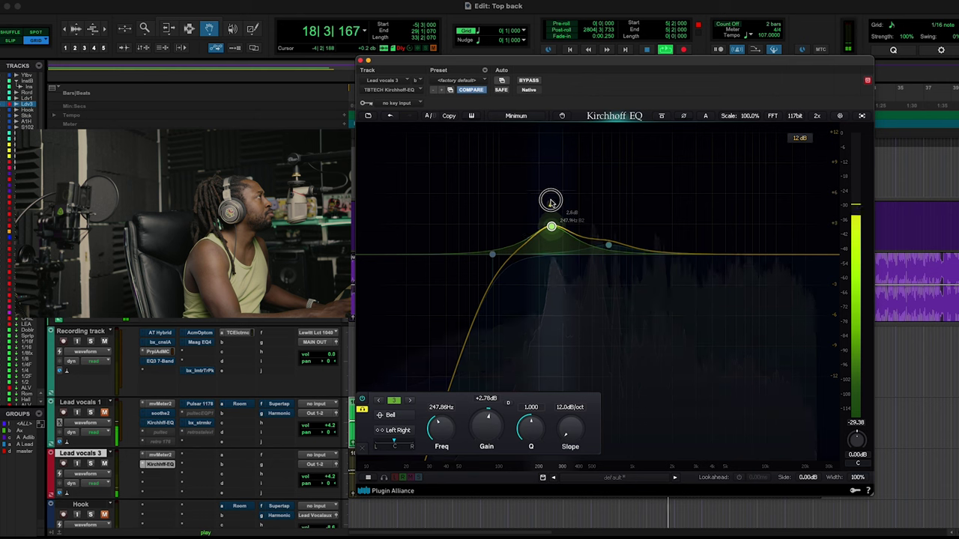
left_click_drag(552, 186, 529, 182)
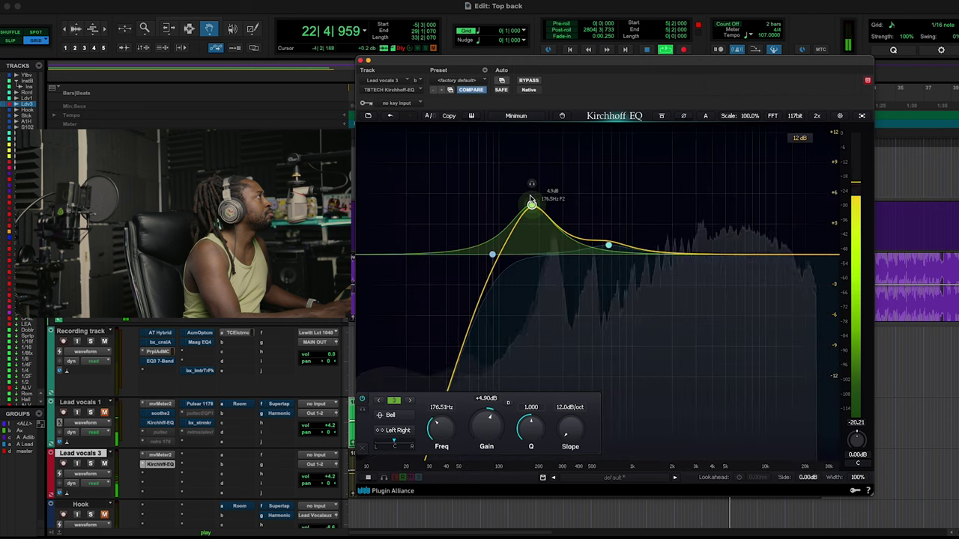
left_click_drag(530, 182, 534, 269)
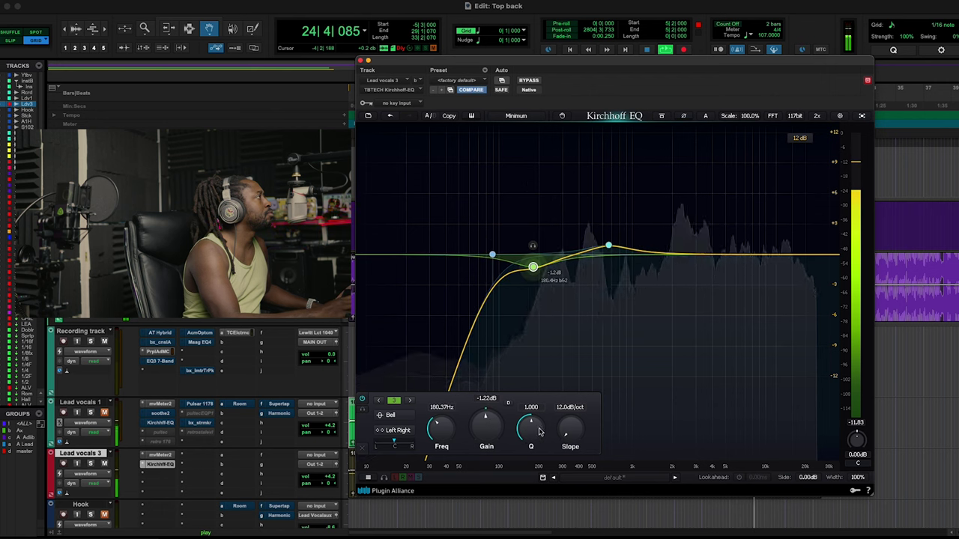
left_click_drag(530, 429, 536, 394)
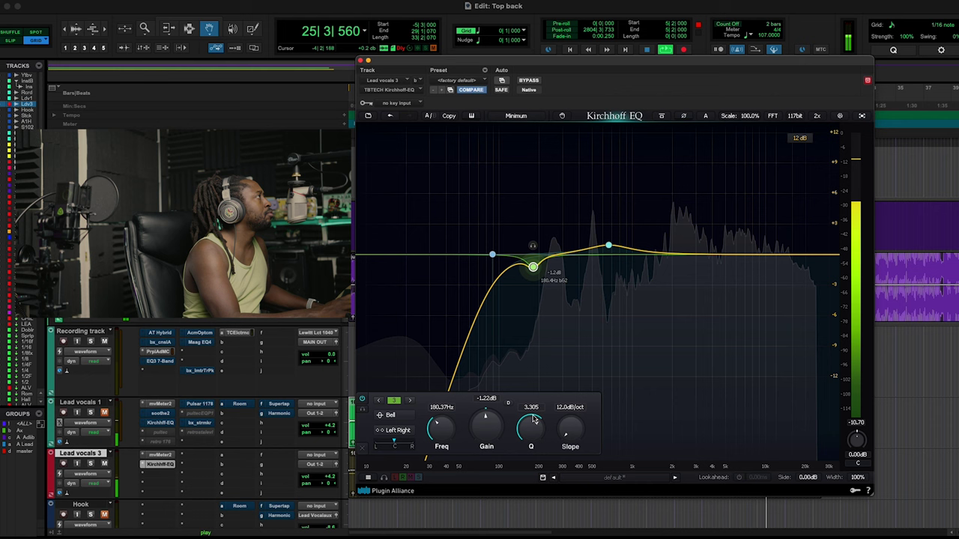
- Add a fourth EQ band as a High Shelf at about 10.4 kHz with about +0.9 dB gain
mouse_move(754, 256)
left_mouse_down()
mouse_move(762, 249)
mouse_move(742, 240)
mouse_move(790, 246)
mouse_move(768, 248)
left_mouse_up()
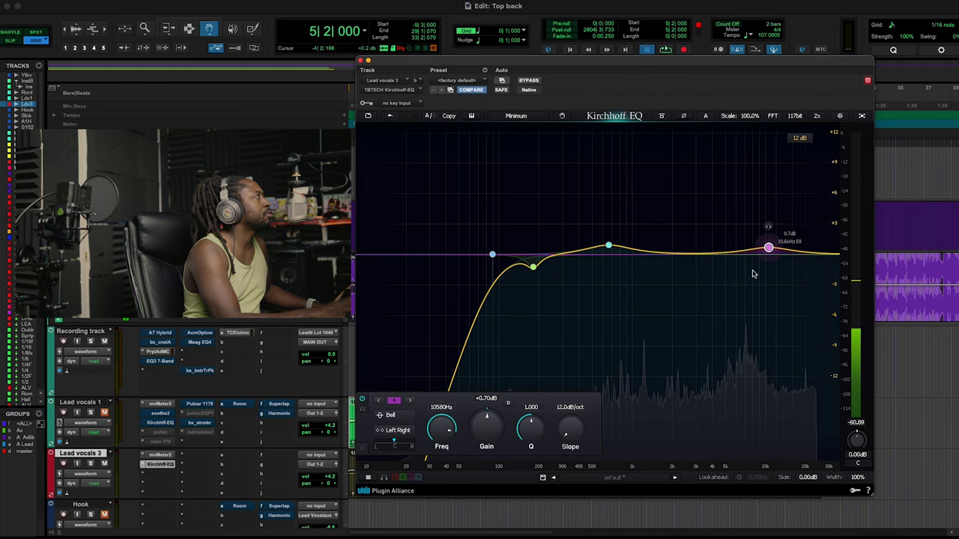
key("space")
left_click(388, 415)
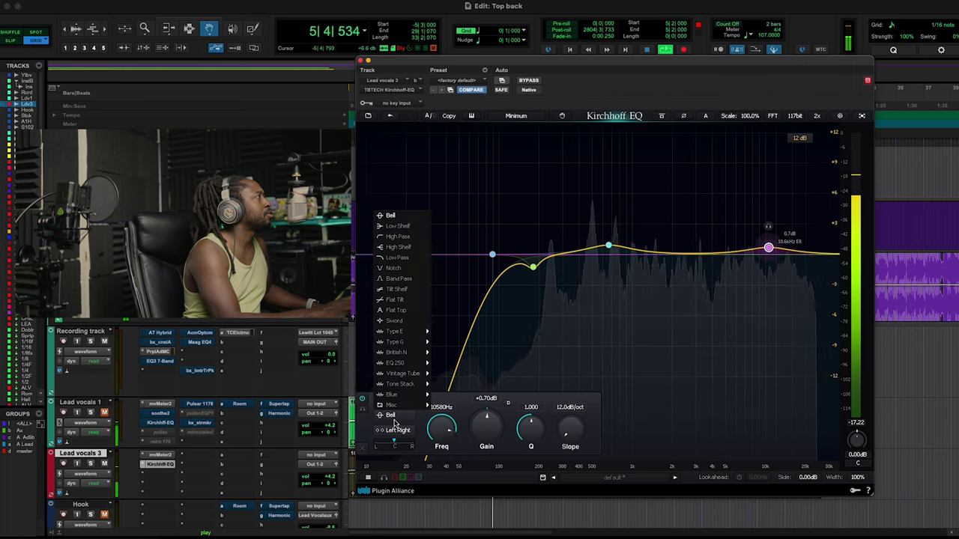
left_click(403, 247)
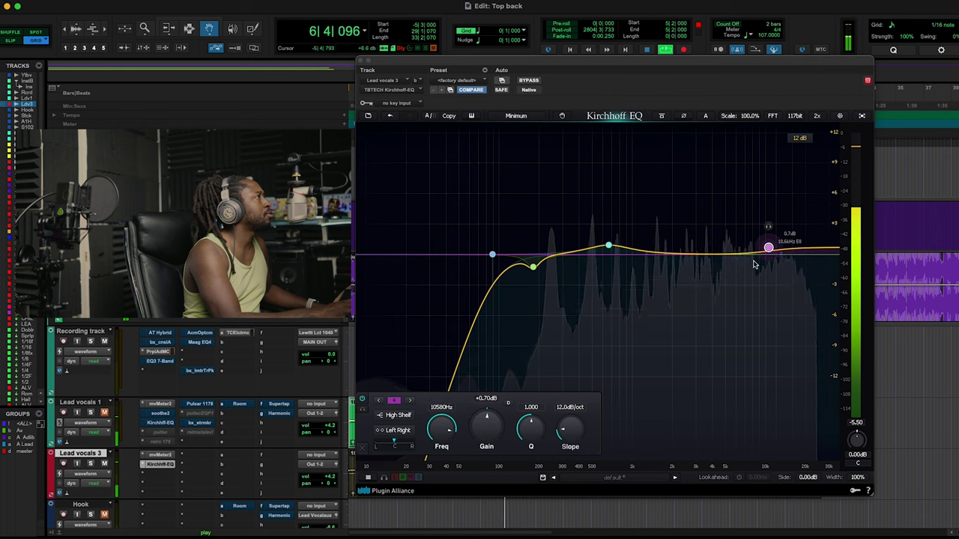
left_click_drag(769, 249, 767, 248)
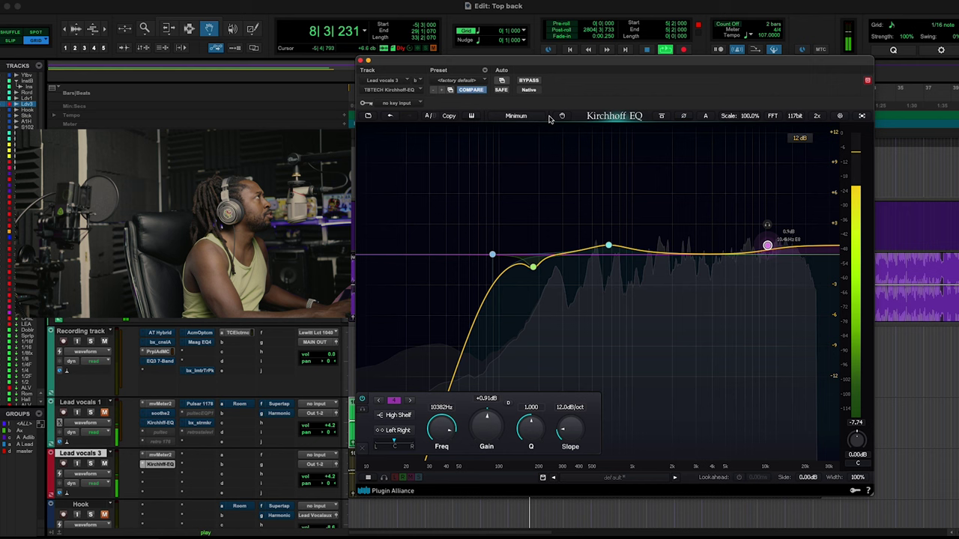
- Compare the vocal with the EQ bypassed and active, and fine-tune the high shelf to +1.05 dB at about 10.3 kHz
left_click(528, 80)
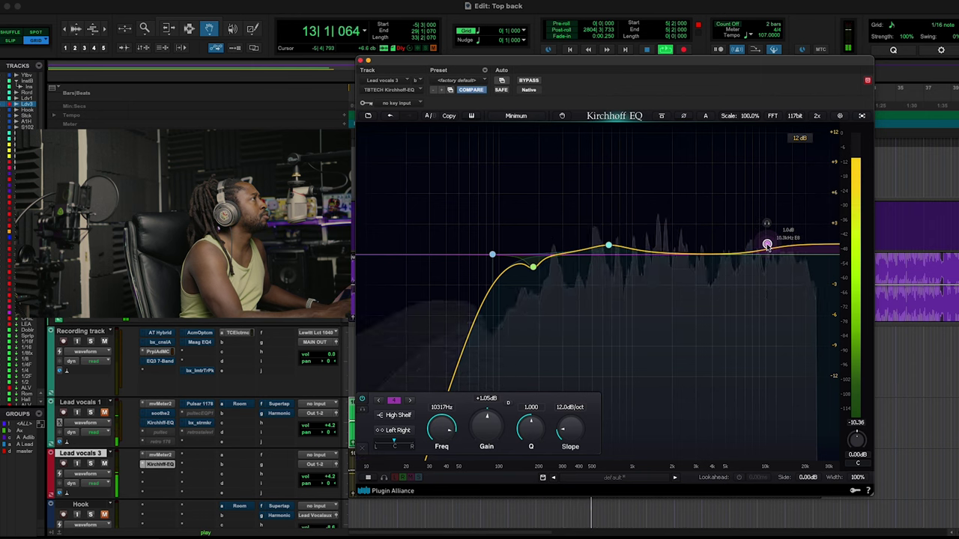
left_click(529, 83)
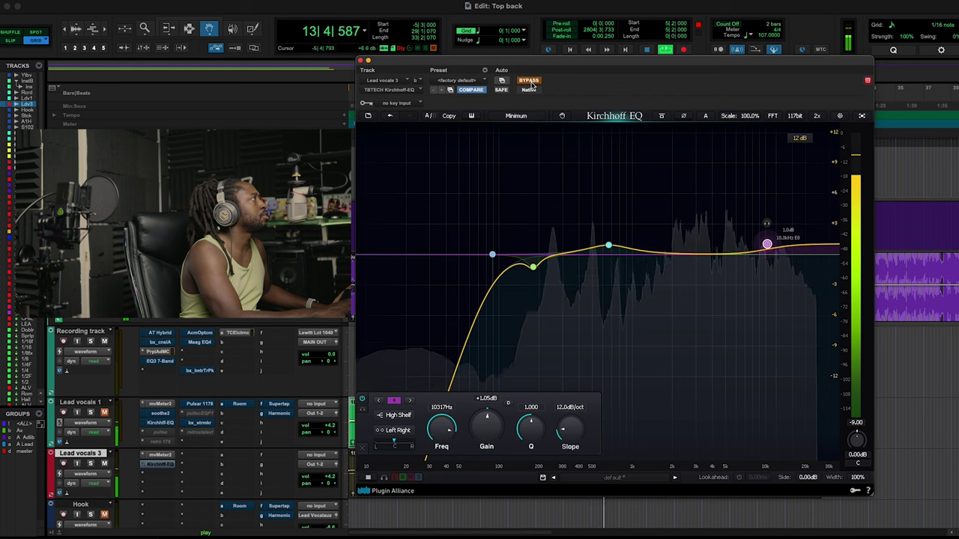
left_click(529, 83)
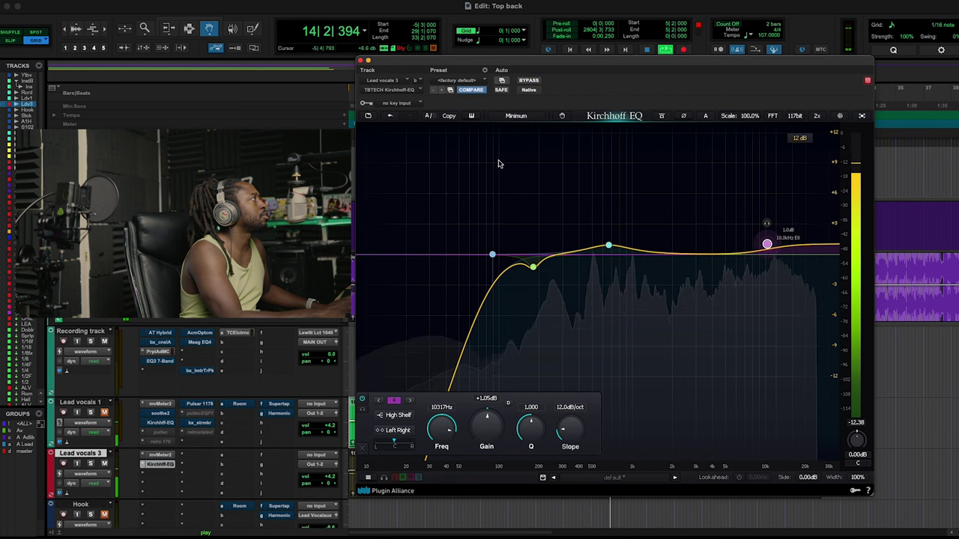
key("space")
- Insert the mono Pulsar 1178 dynamics plug-in on Lead vocals 3, directly after Kirchhoff-EQ
left_click(159, 478)
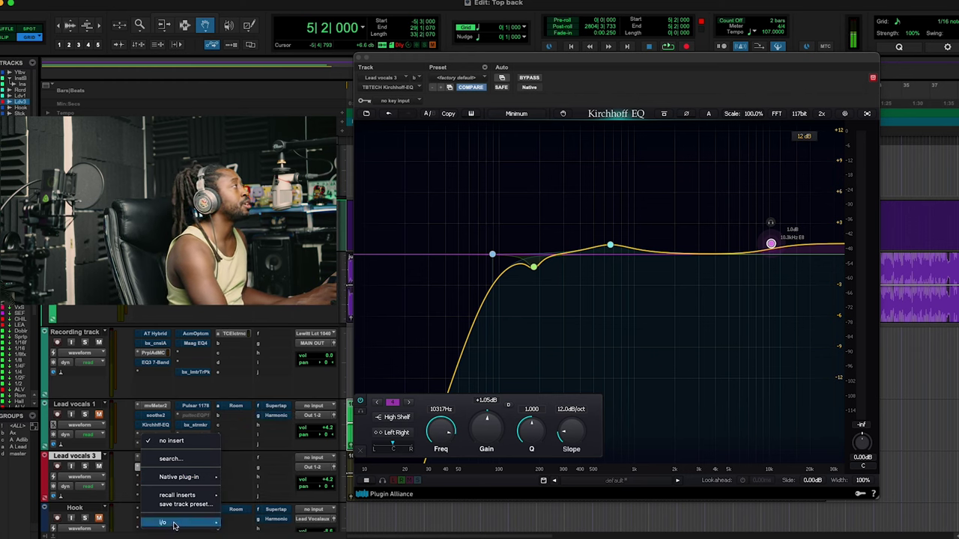
left_click(311, 459)
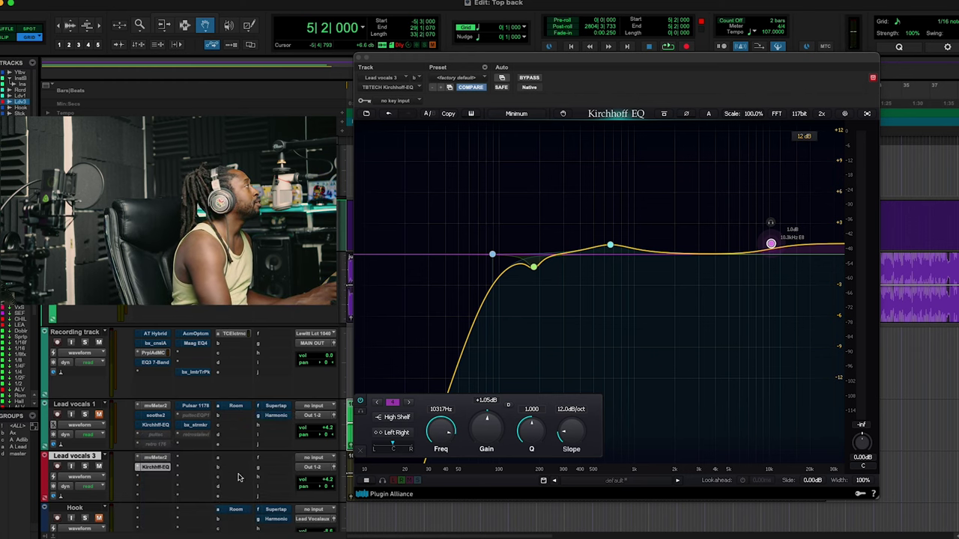
left_click(148, 478)
mouse_move(173, 479)
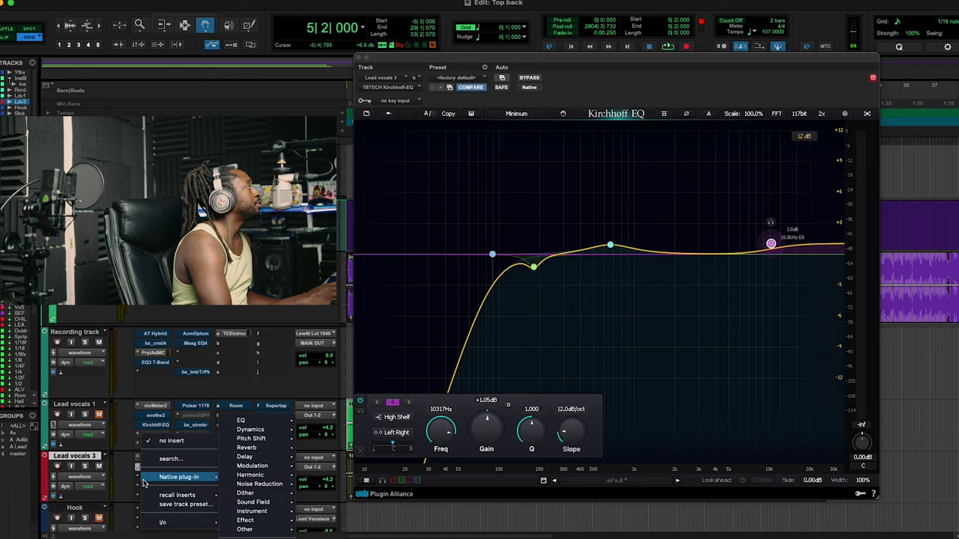
mouse_move(268, 432)
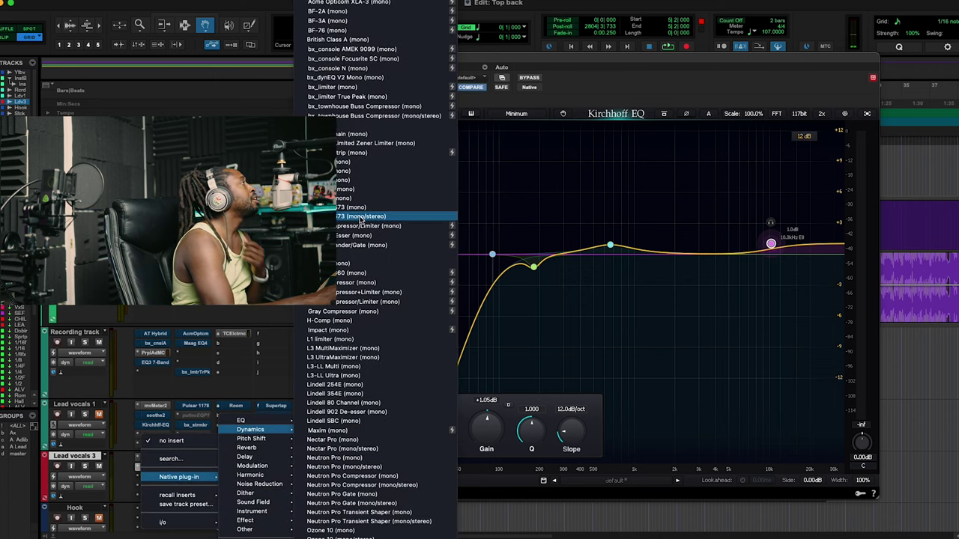
scroll(364, 423, "down", 5)
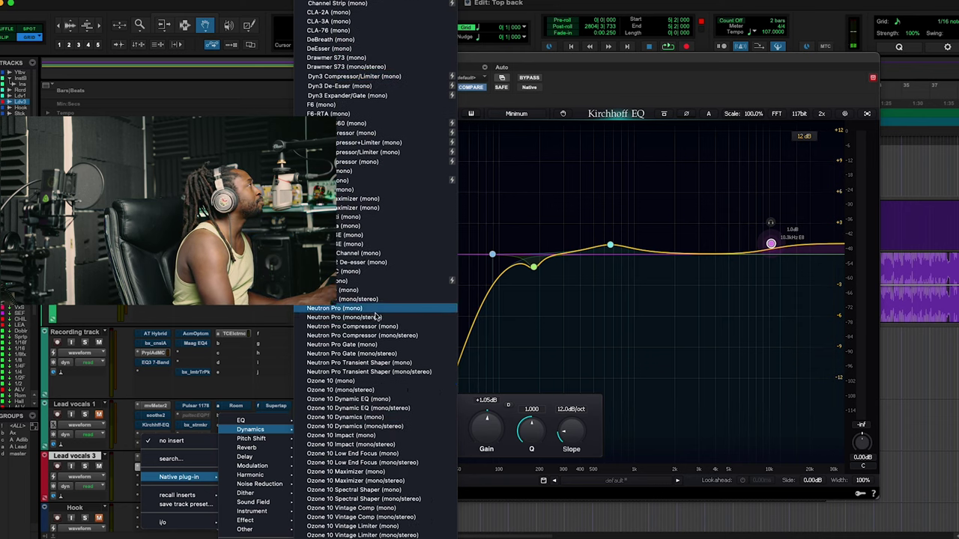
scroll(364, 423, "down", 8)
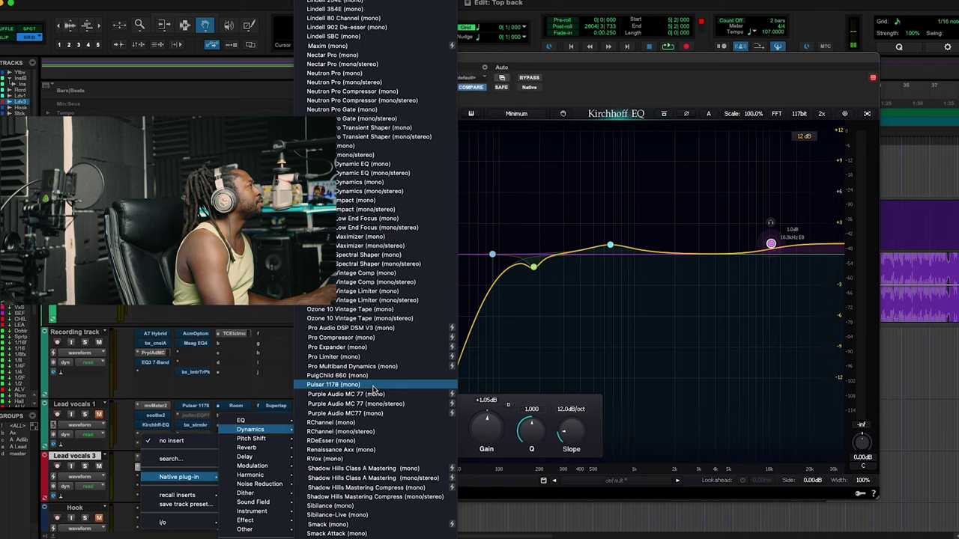
left_click(367, 385)
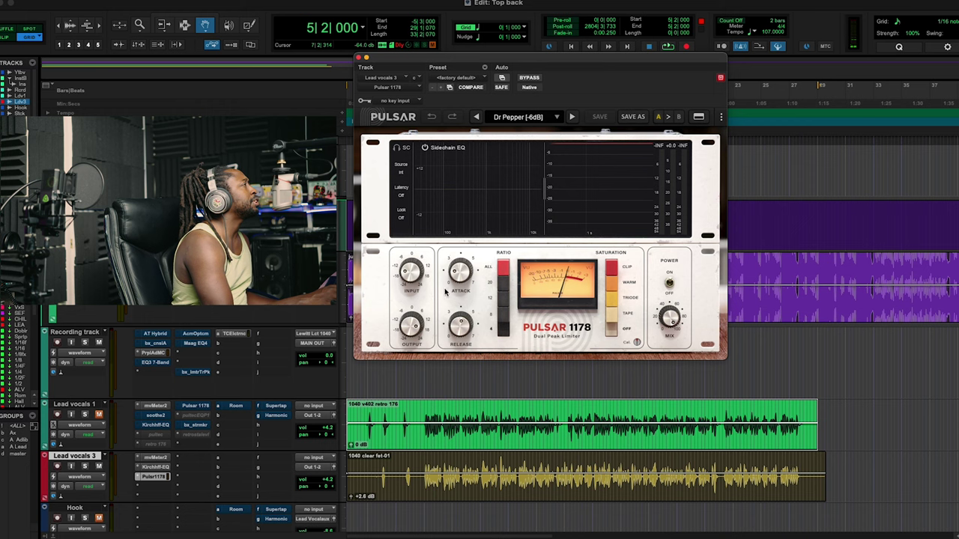
- Play the vocal through the Pulsar 1178 and adjust its input gain to about +0.96 dB
key("space")
left_click_drag(411, 266, 413, 252)
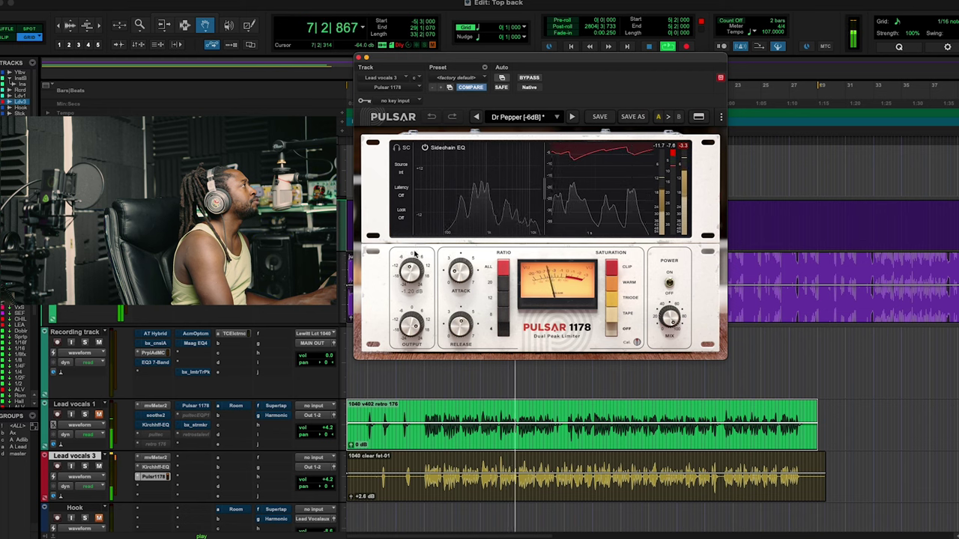
left_click_drag(409, 278, 409, 273)
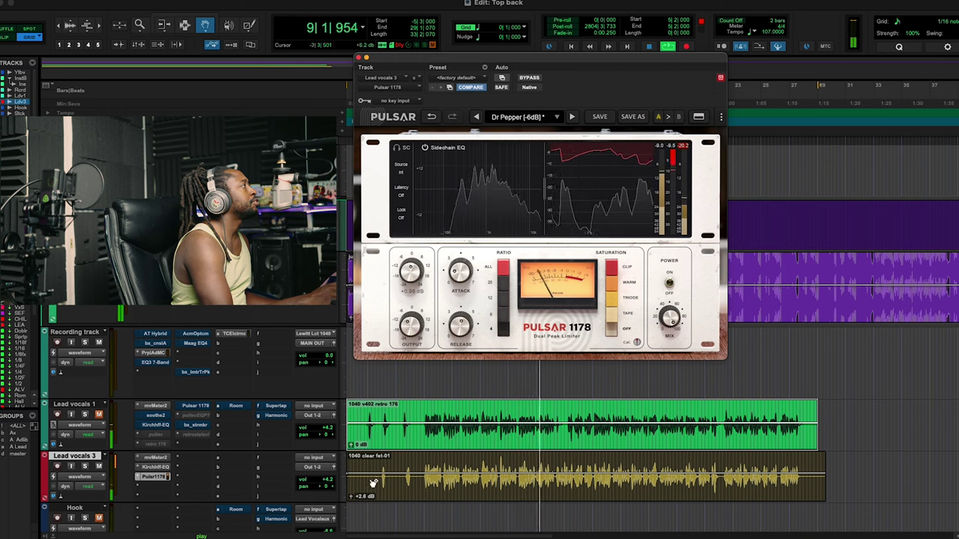
key("space")
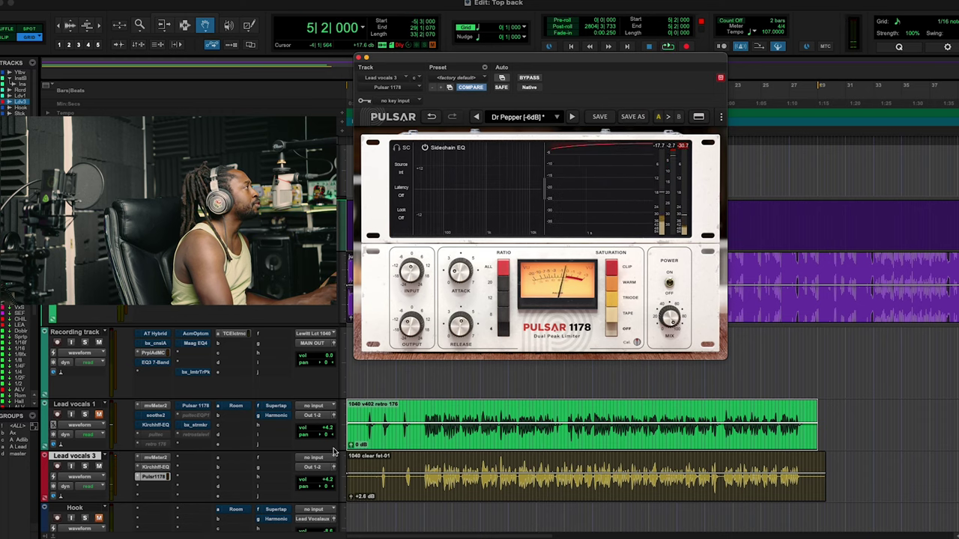
- Set the Lead vocals 1 volume to -2.0 dB and the Lead vocals 3 volume to +8.6 dB during playback
left_click_drag(327, 430, 328, 437)
key("space")
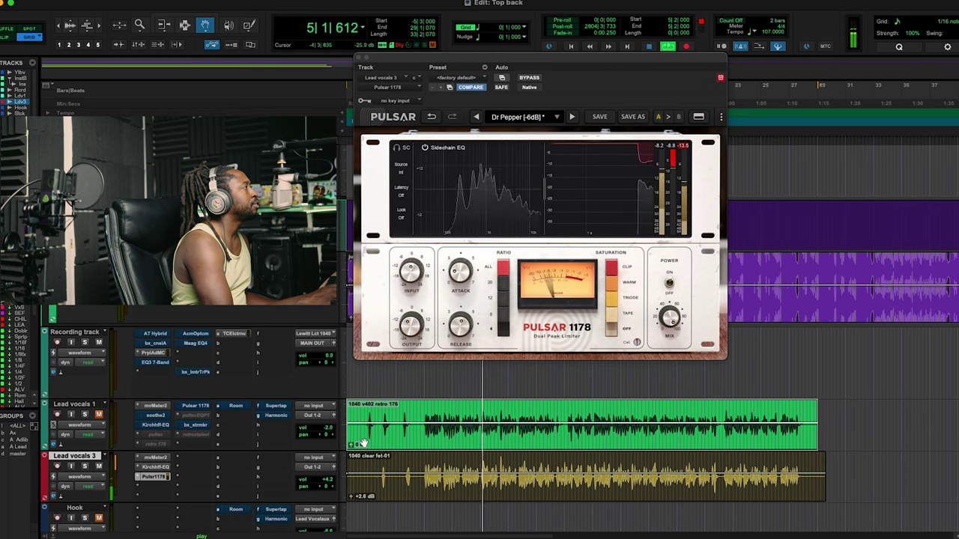
left_click_drag(328, 487, 328, 478)
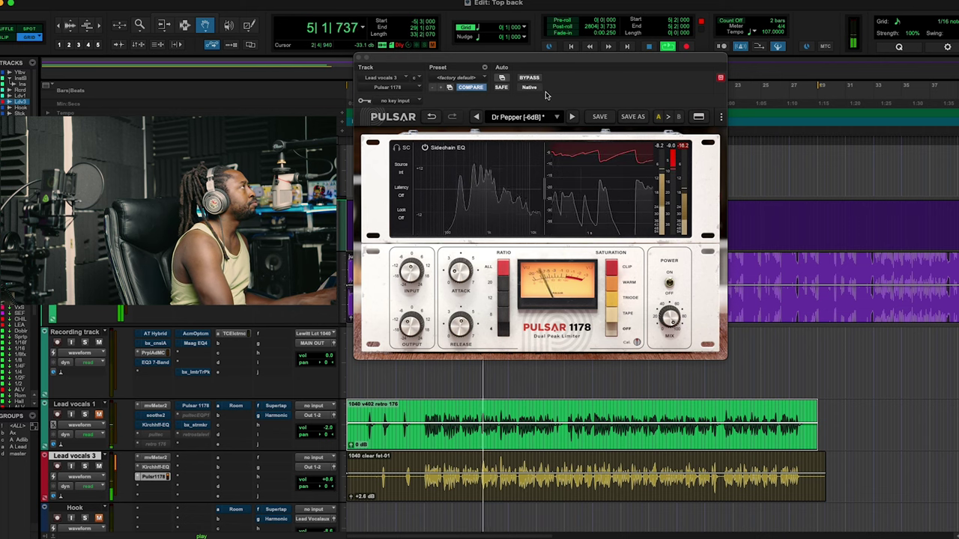
- Raise the Pulsar 1178's output gain to about +5.7 dB and settle its input gain at +2.40 dB
left_click_drag(410, 277, 413, 268)
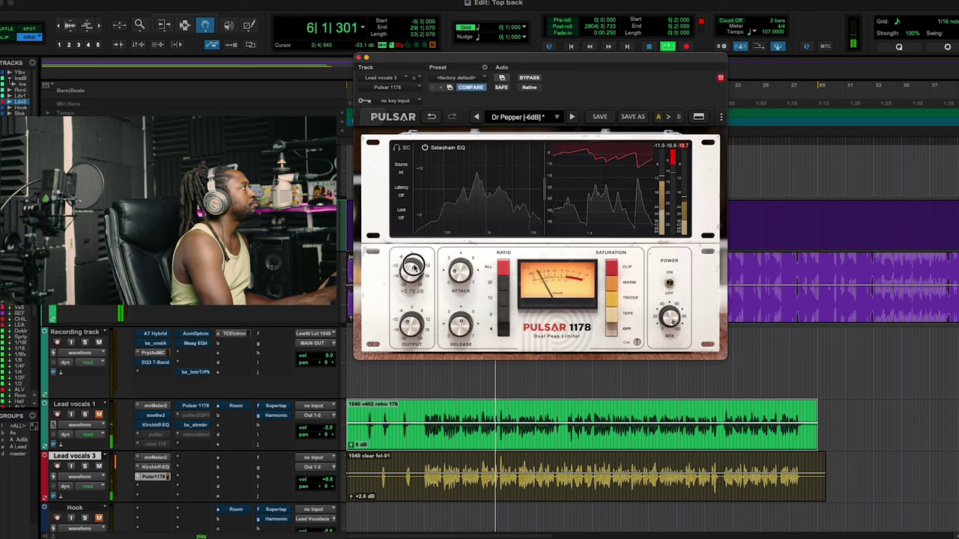
left_click_drag(403, 320, 417, 300)
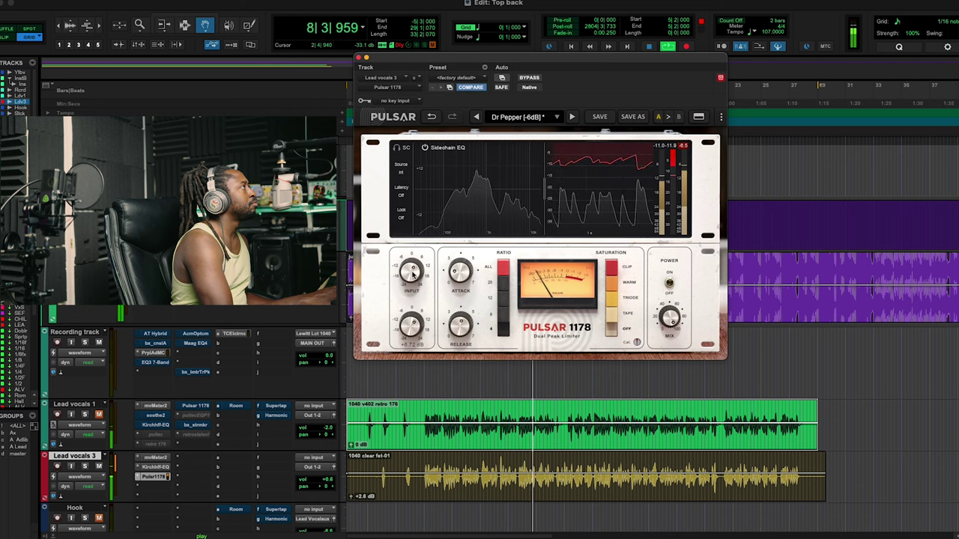
mouse_move(408, 273)
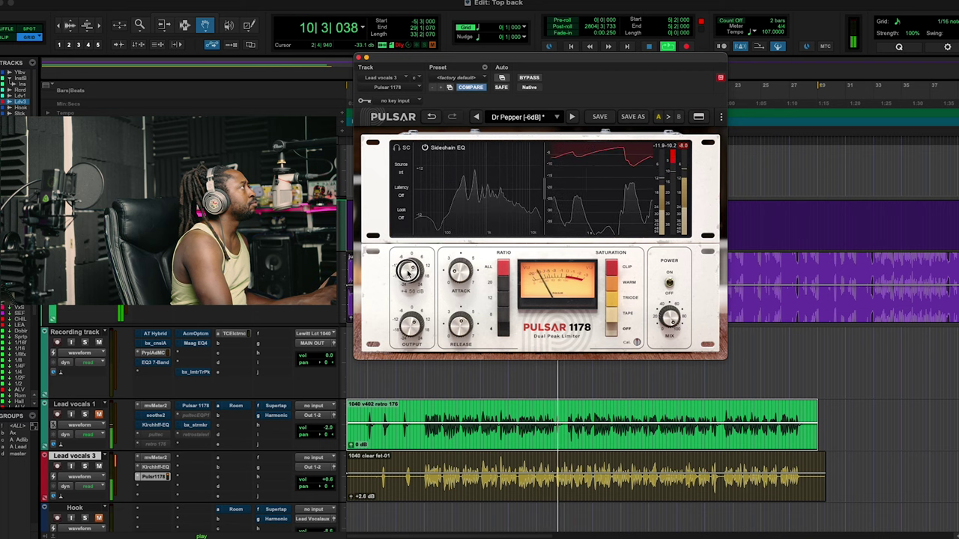
mouse_move(409, 327)
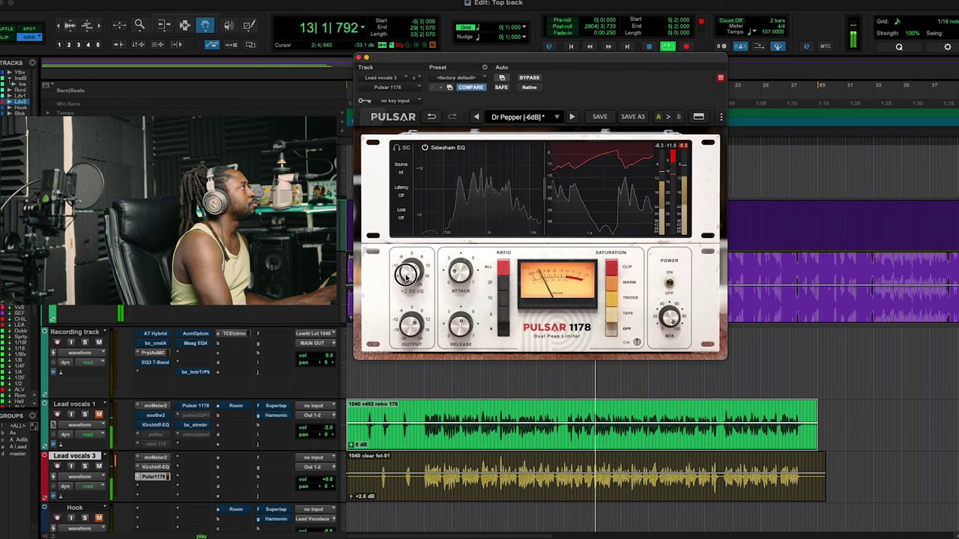
left_click_drag(406, 275, 409, 278)
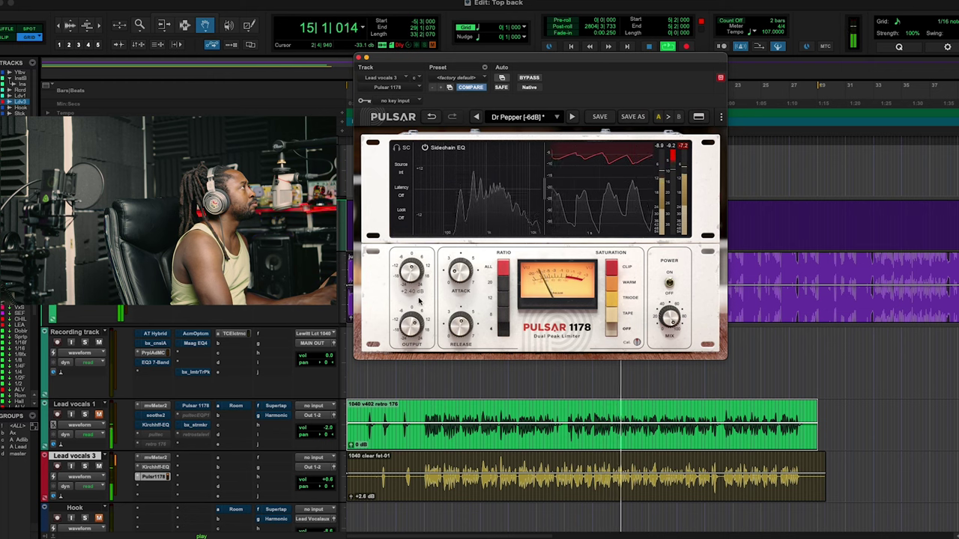
- Set the Pulsar 1178's attack to about 3.00 and adjust its release time while the vocal plays
left_click_drag(460, 278, 468, 255)
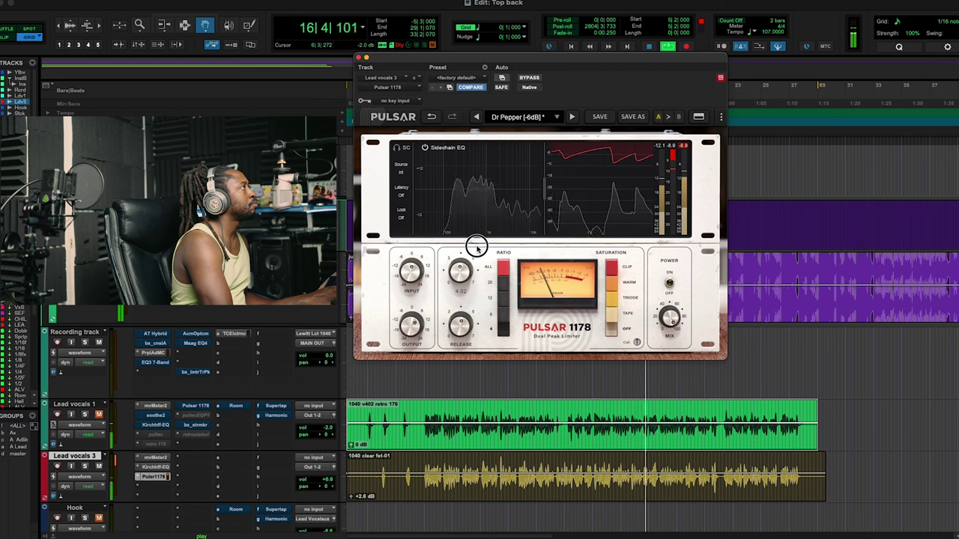
left_click_drag(466, 260, 462, 267)
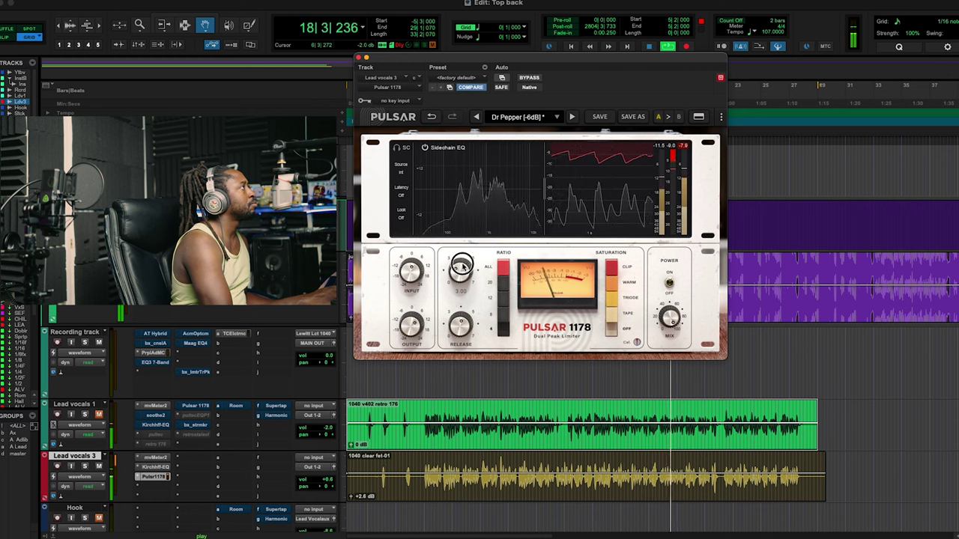
left_click_drag(459, 331, 468, 313)
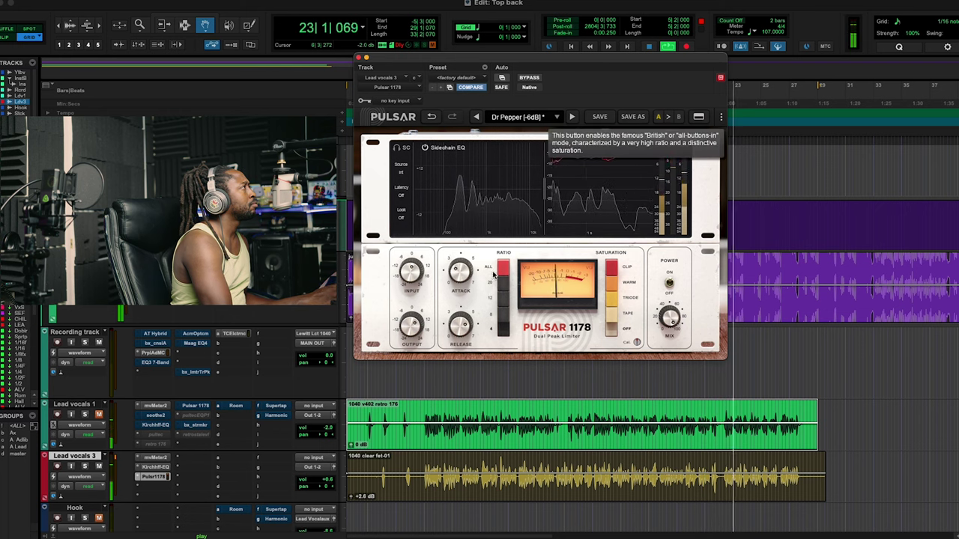
- Compare the vocal with the Pulsar 1178 bypassed and active, and replay the passage
left_click(529, 78)
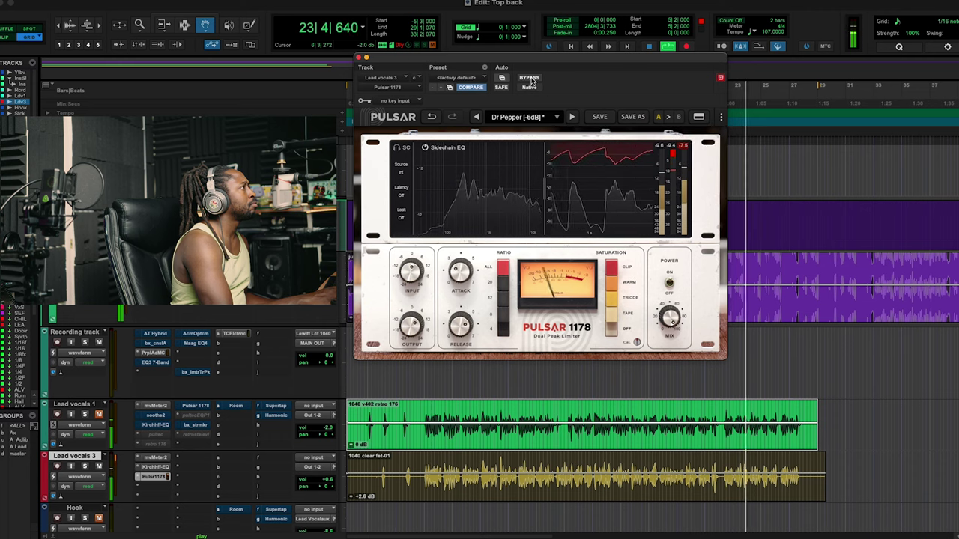
left_click(528, 78)
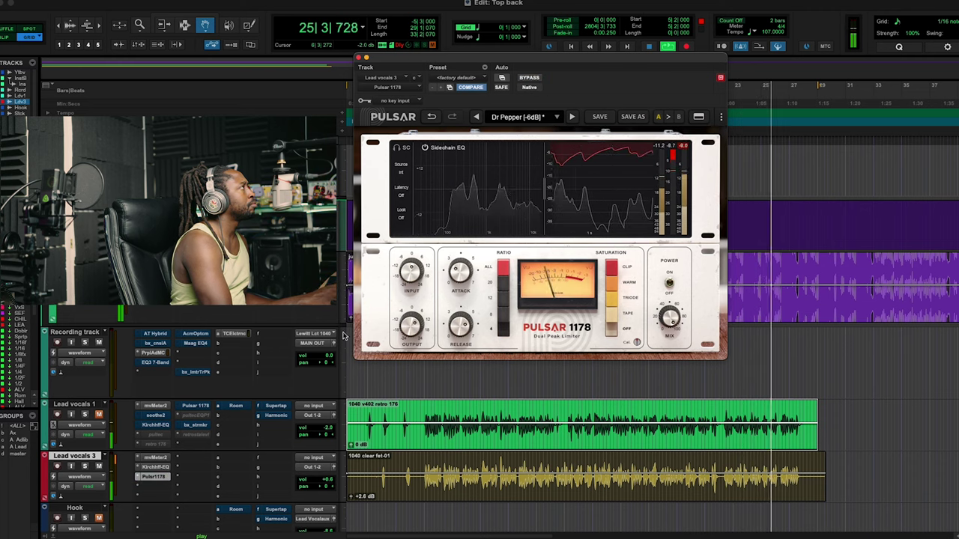
key("space")
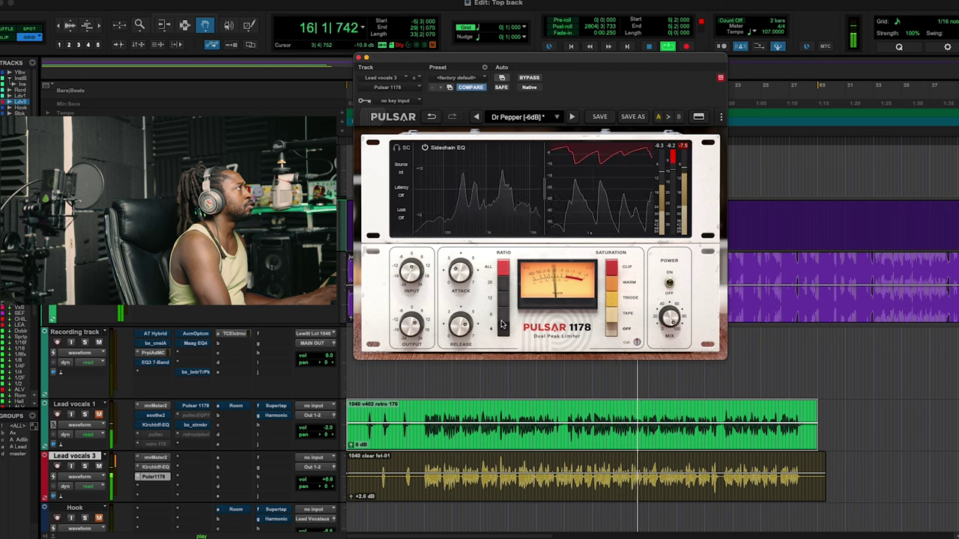
key("space")
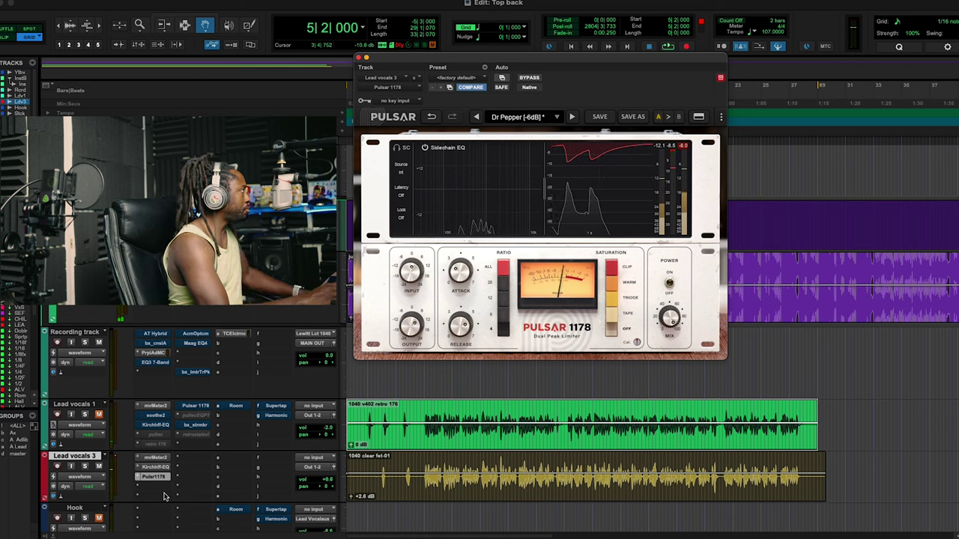
- Replay the vocal and audition the Tape saturation mode on the Pulsar 1178
key("space")
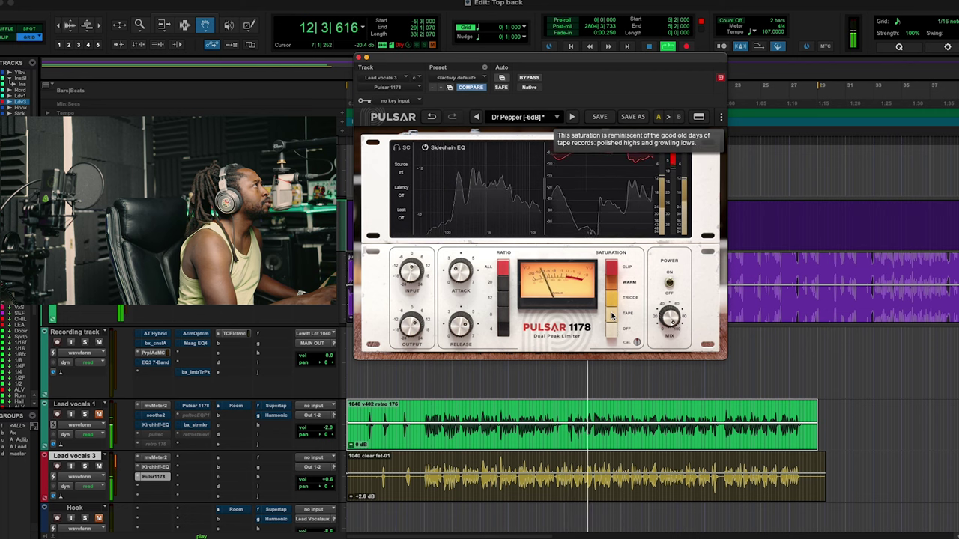
left_click(612, 316)
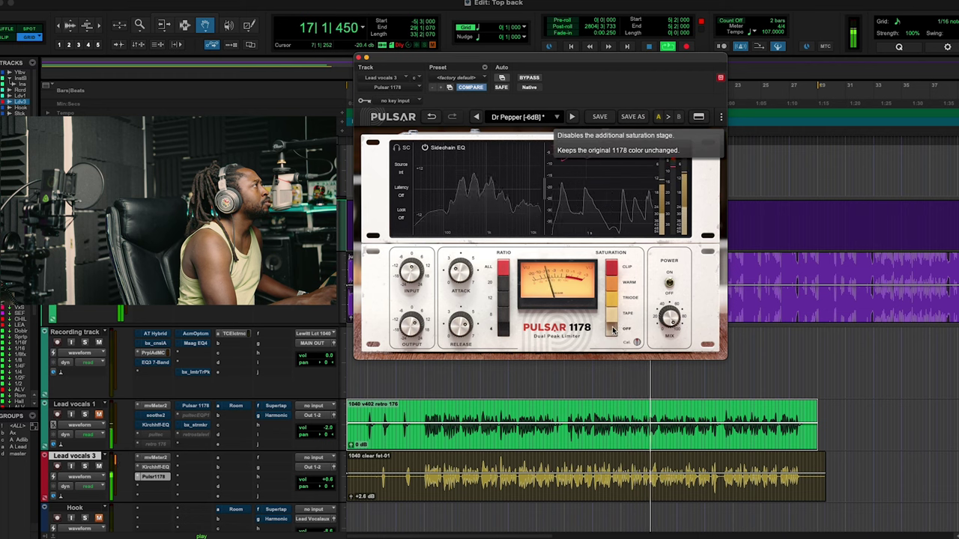
key("space")
- Insert the mono Acme Opticom XLA-3 plug-in on Lead vocals 3, directly after the Pulsar 1178
left_click(155, 486)
mouse_move(161, 487)
mouse_move(262, 424)
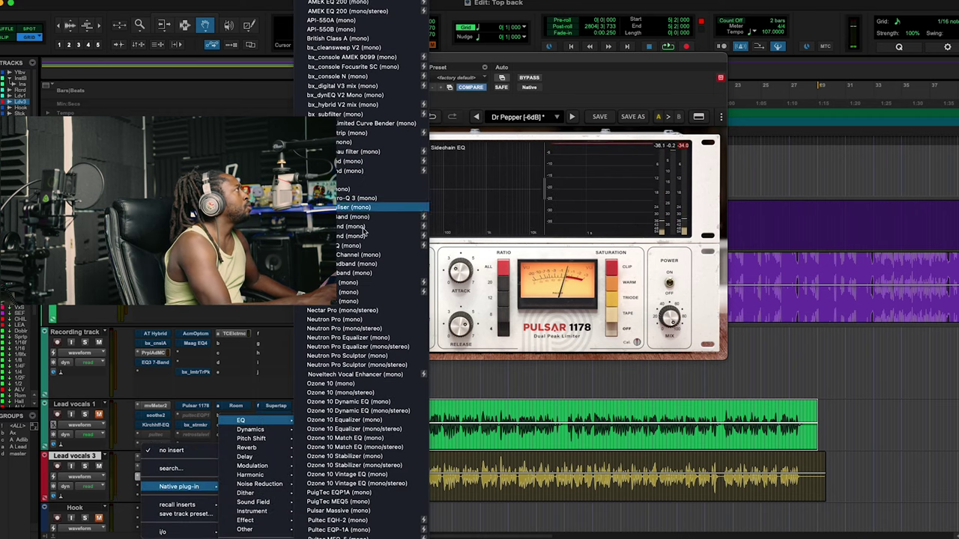
scroll(348, 450, "down", 5)
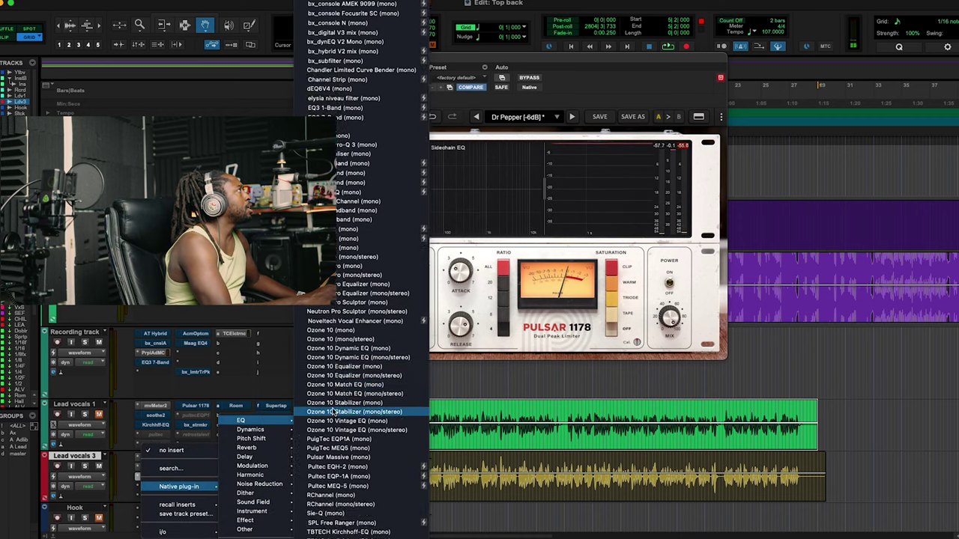
scroll(349, 457, "up", 5)
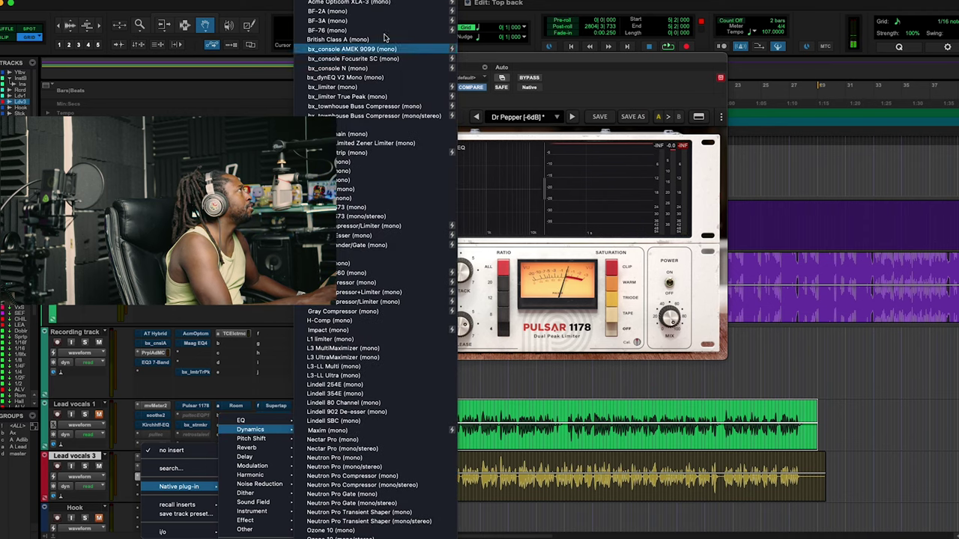
left_click(378, 4)
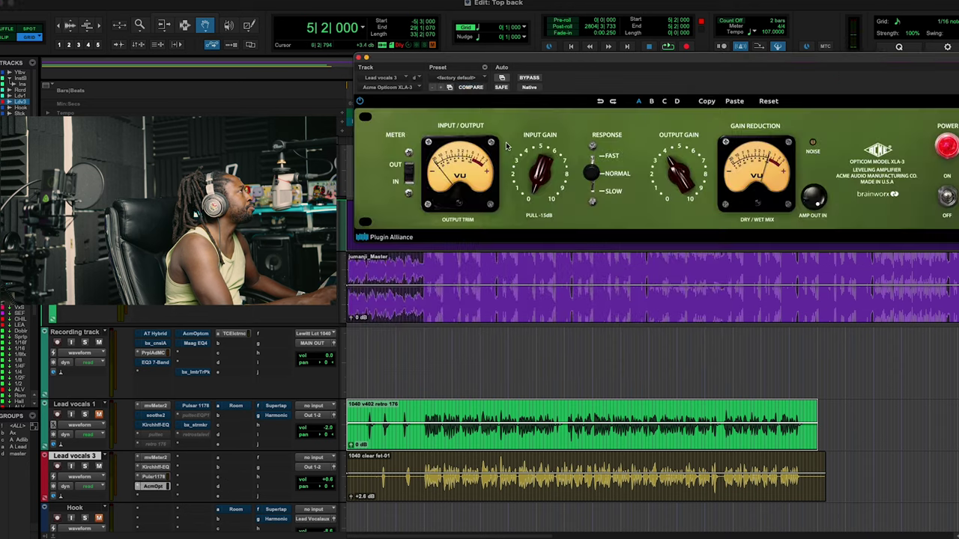
- Set the Opticom's response to Slow, and bring its input and output gains to about 2 each while auditioning the vocal
left_click_drag(544, 196, 543, 199)
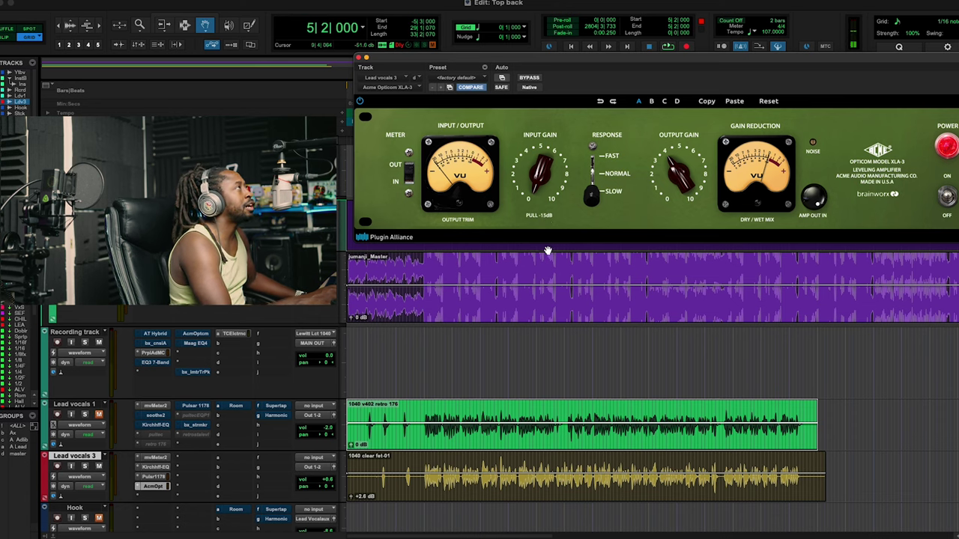
left_click_drag(541, 181, 536, 152)
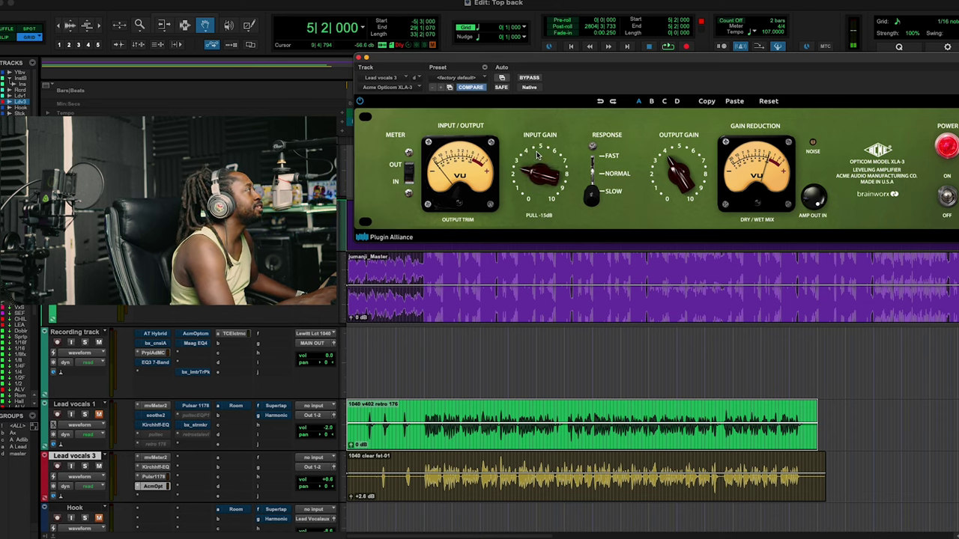
key("space")
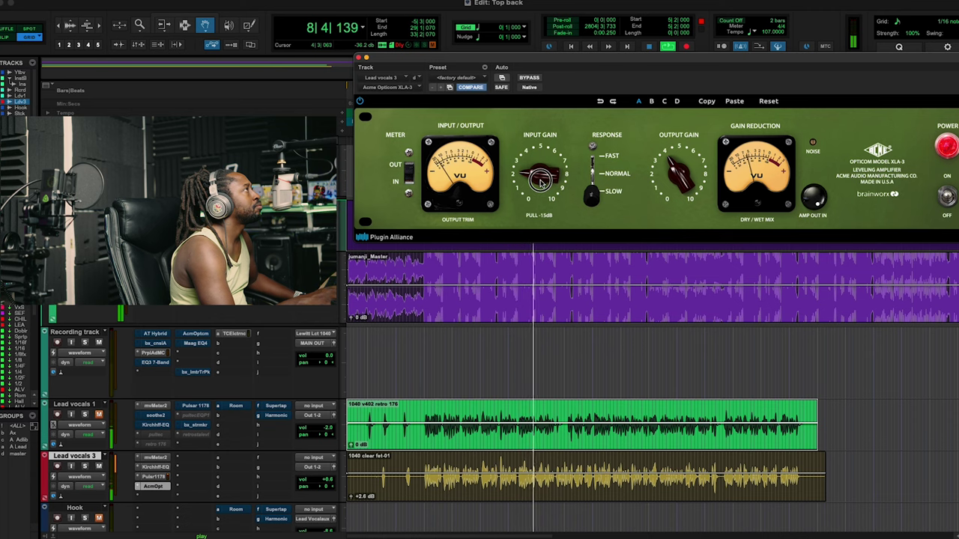
left_click_drag(540, 182, 543, 178)
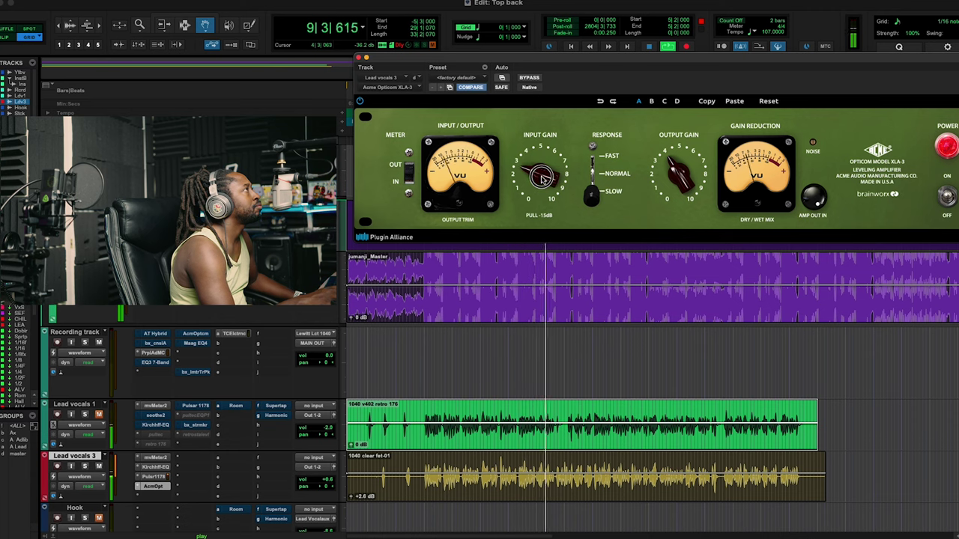
left_click_drag(666, 178, 676, 180)
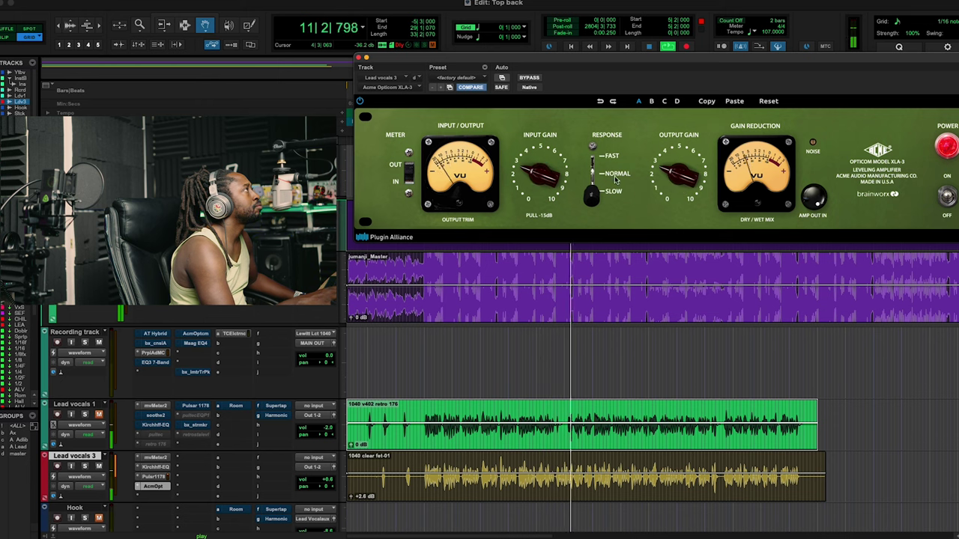
- Audition the Opticom's Normal response, return it to Slow, and raise the output gain to about 5
left_click(593, 193)
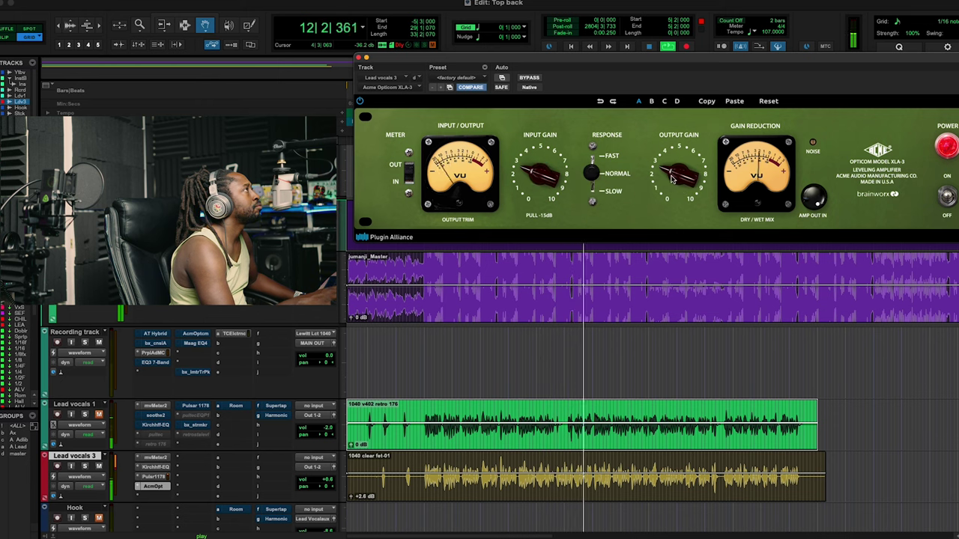
left_click(597, 199)
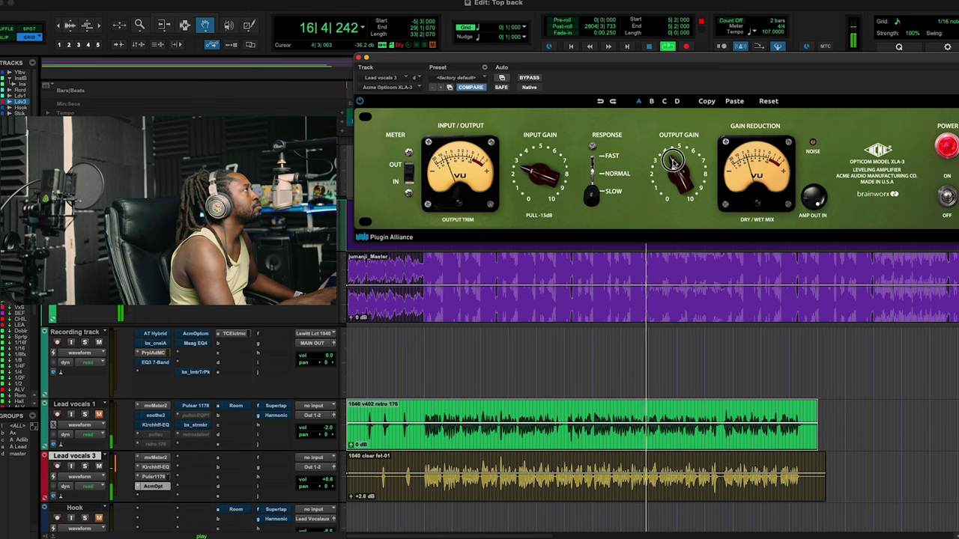
left_click_drag(673, 159, 676, 157)
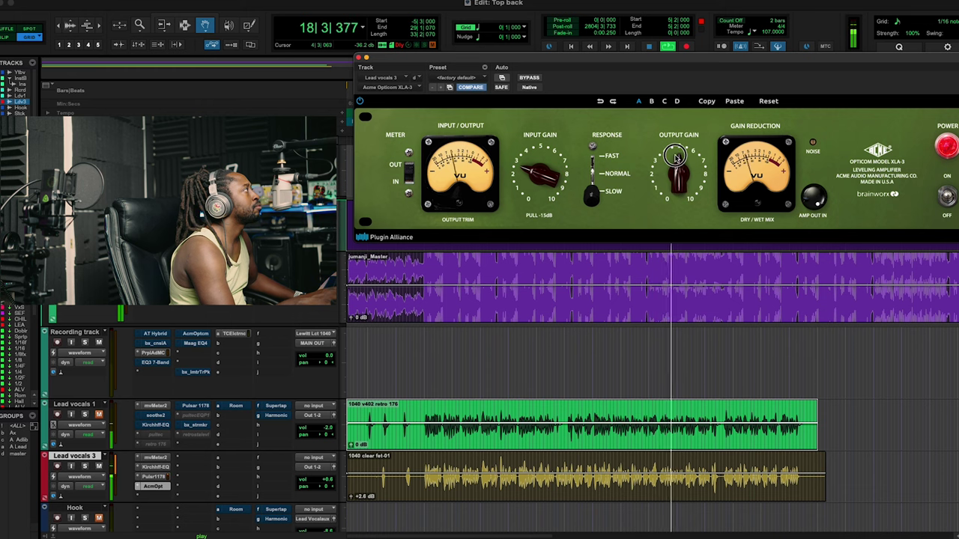
left_click(365, 58)
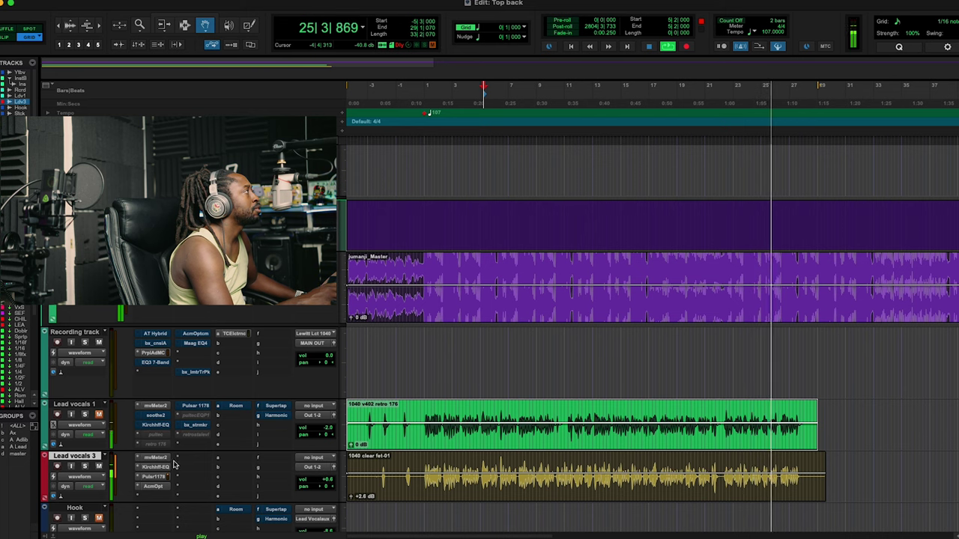
- Lower the Lead vocals 3 track volume to -1.3 and replay the passage
key("space")
left_click(331, 482)
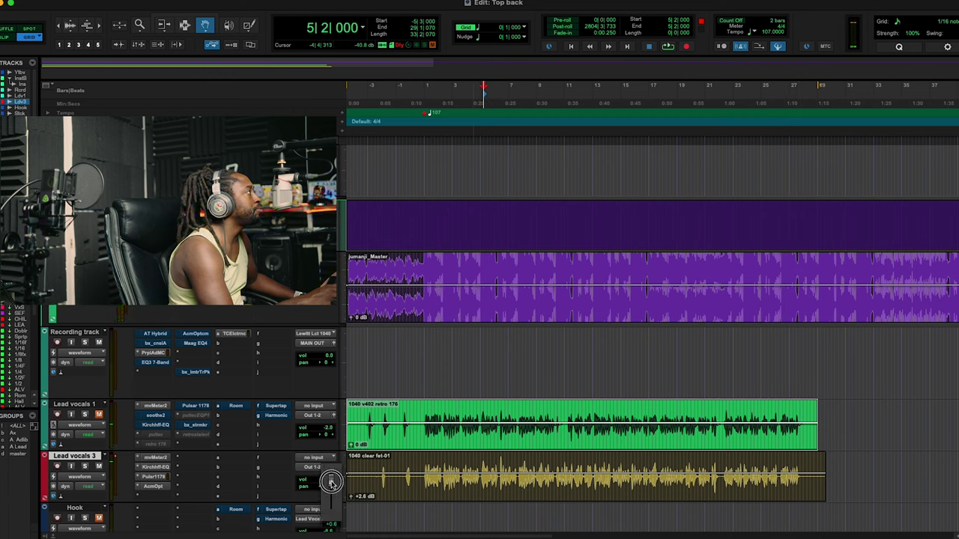
key("space")
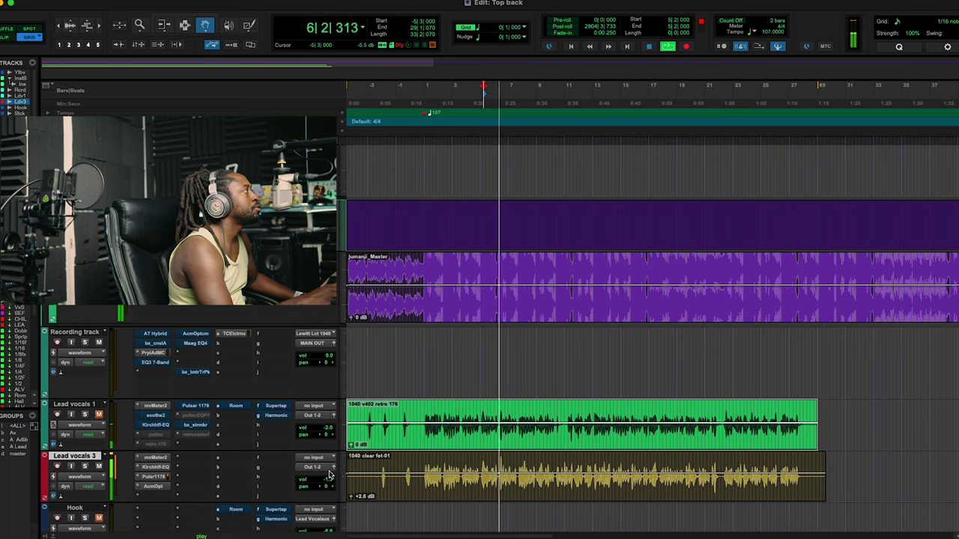
- Reopen the Opticom on Lead vocals 3 and compare the vocal with it bypassed and active
left_click(167, 487)
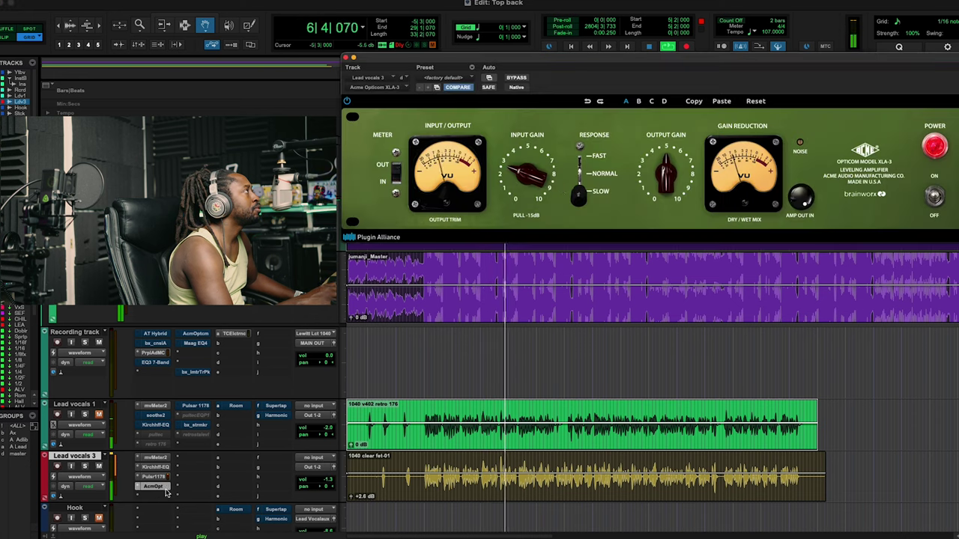
left_click(517, 78)
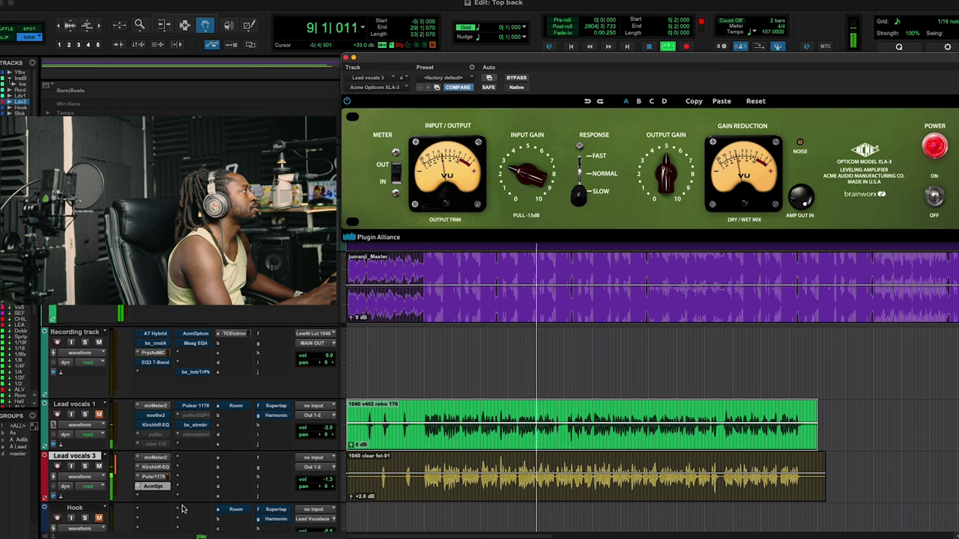
key("space")
- Route the output of Lead vocals 3 to the Lead Vocal aux stereo bus
left_click(189, 477)
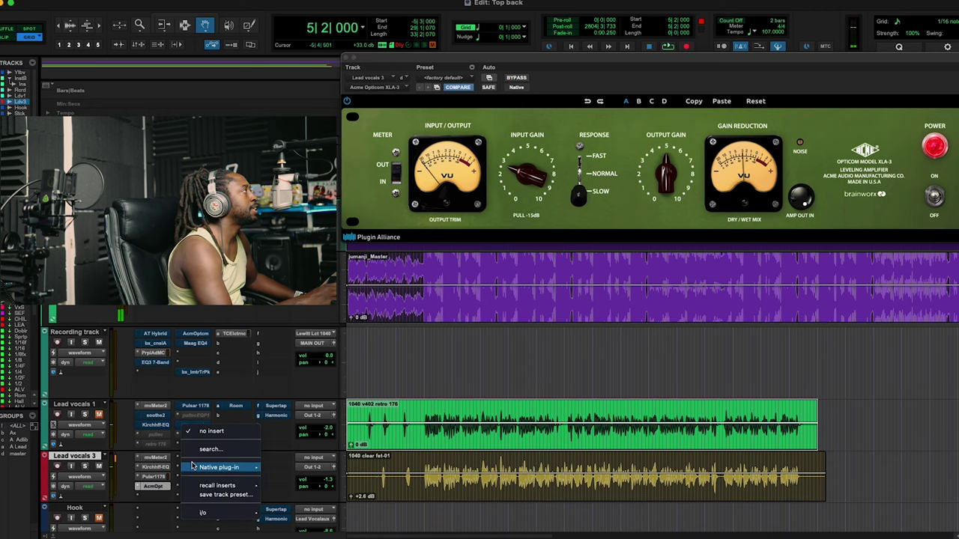
left_click(292, 448)
left_click(313, 467)
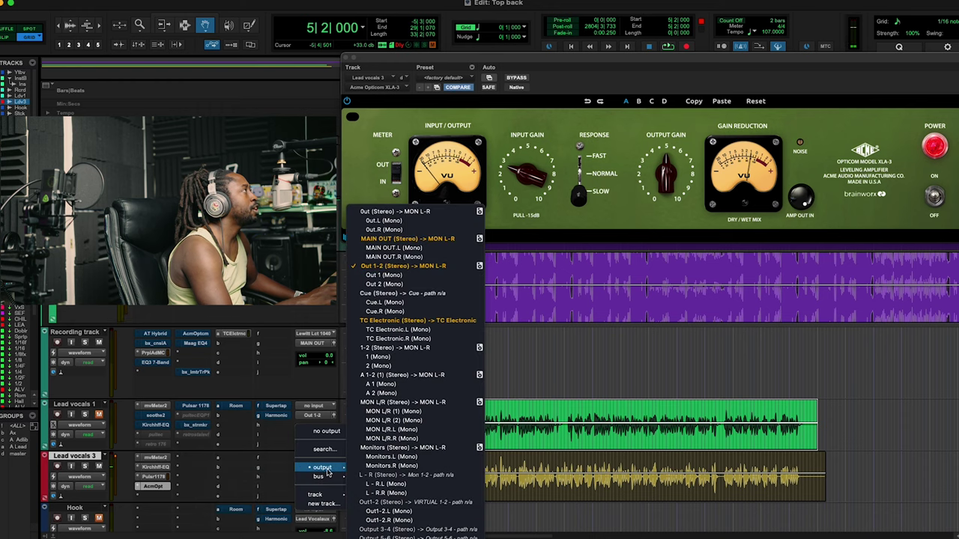
mouse_move(318, 477)
mouse_move(385, 482)
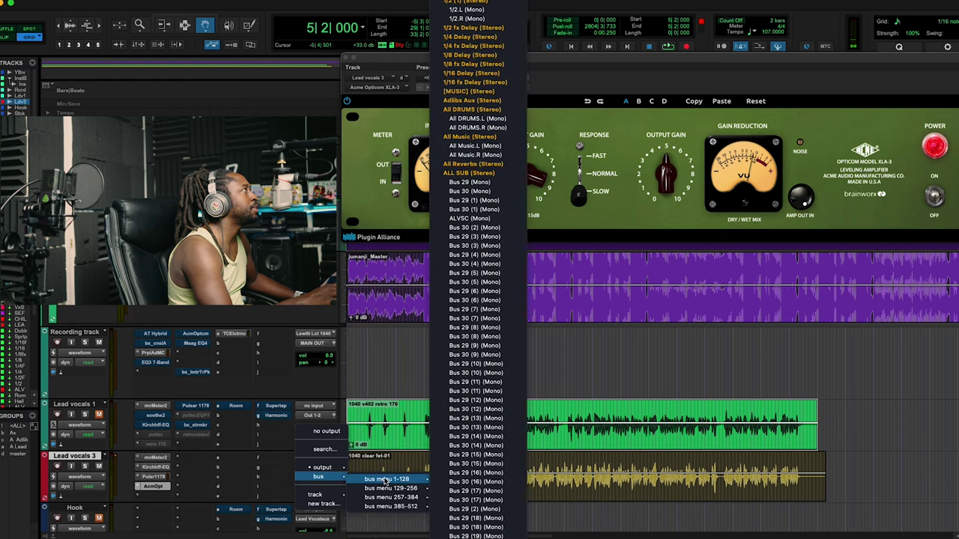
scroll(500, 513, "down", 20)
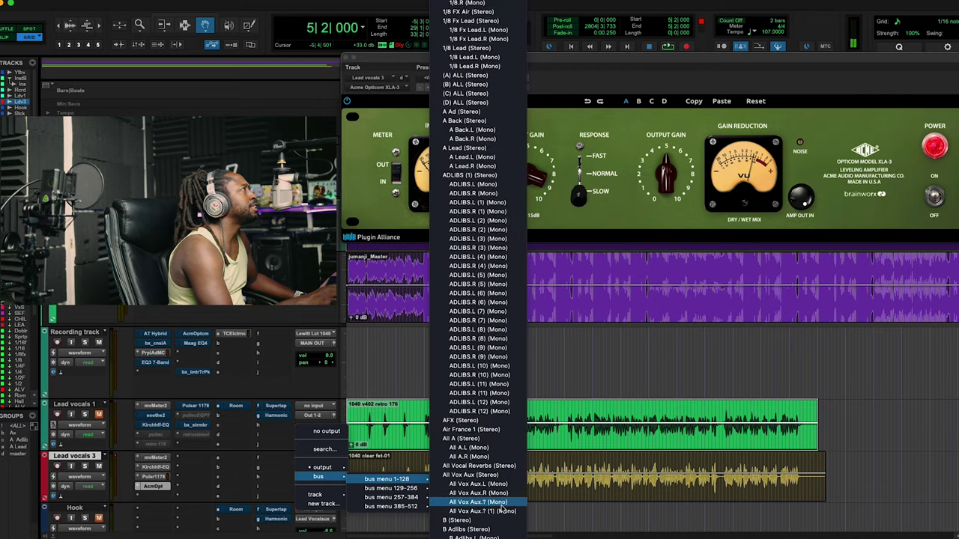
scroll(500, 512, "down", 15)
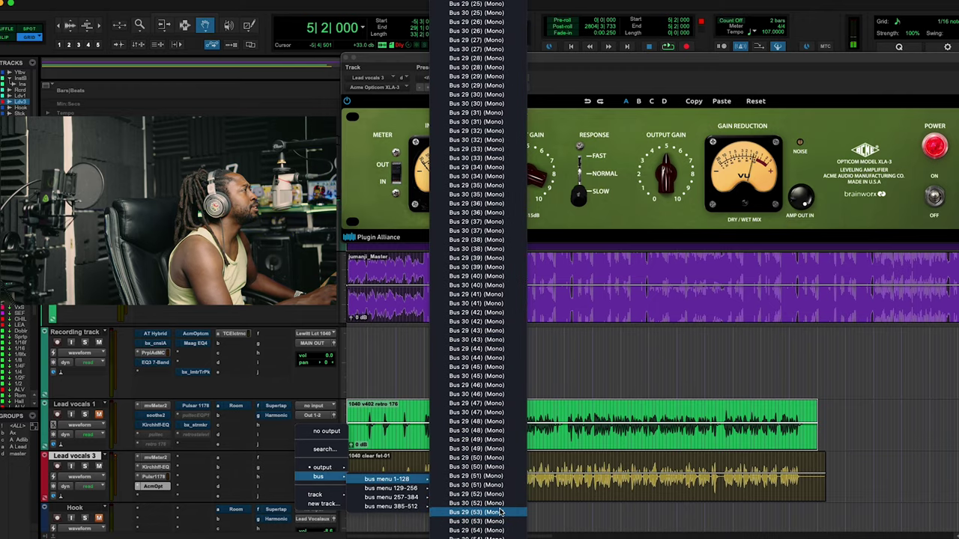
scroll(500, 514, "down", 10)
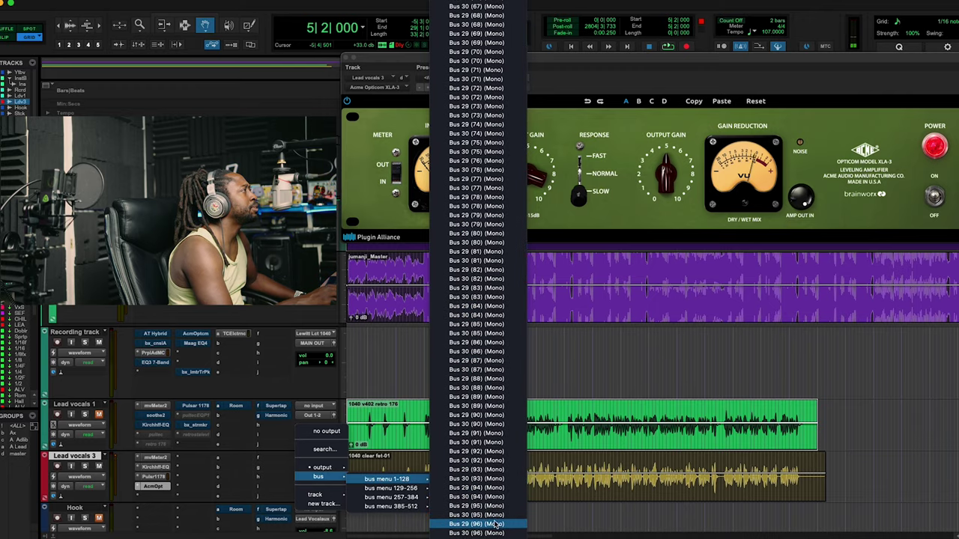
scroll(495, 527, "down", 15)
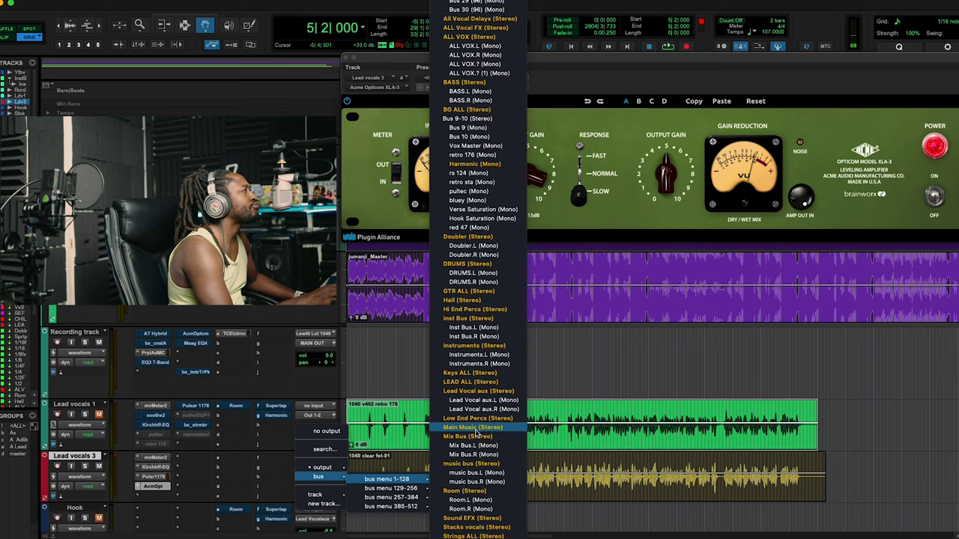
left_click(477, 392)
- Play the passage and lower the Lead vocals 3 track volume to -4.6
key("space")
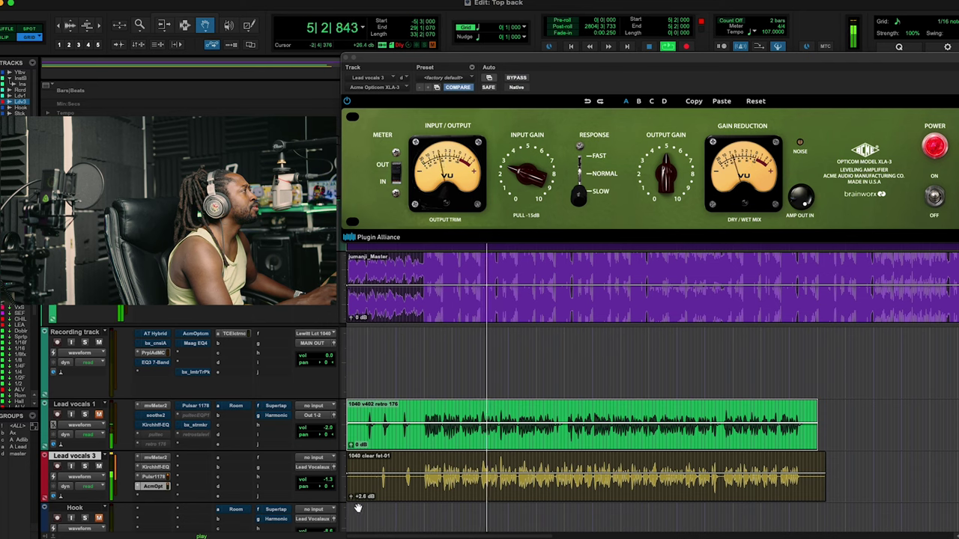
left_click(325, 483)
left_click(327, 479)
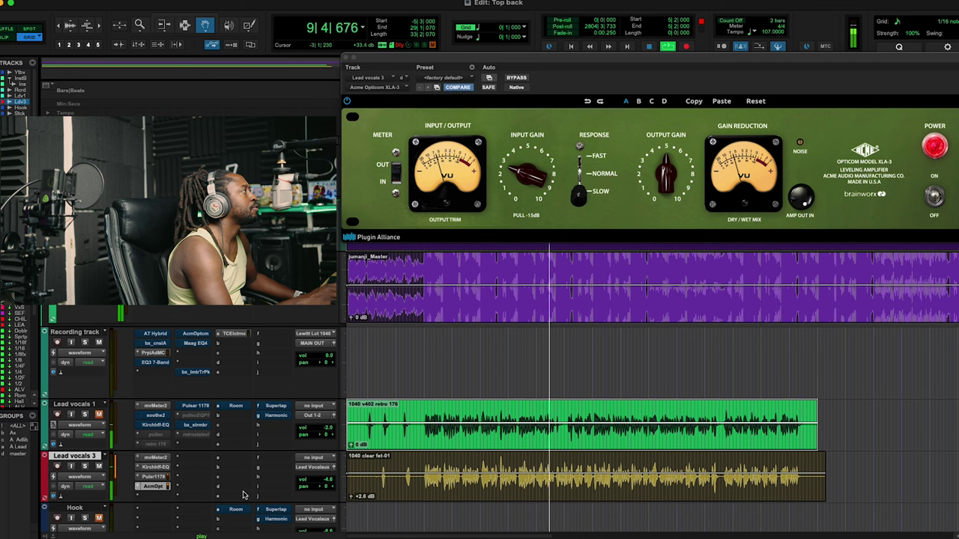
left_click(319, 468)
mouse_move(329, 471)
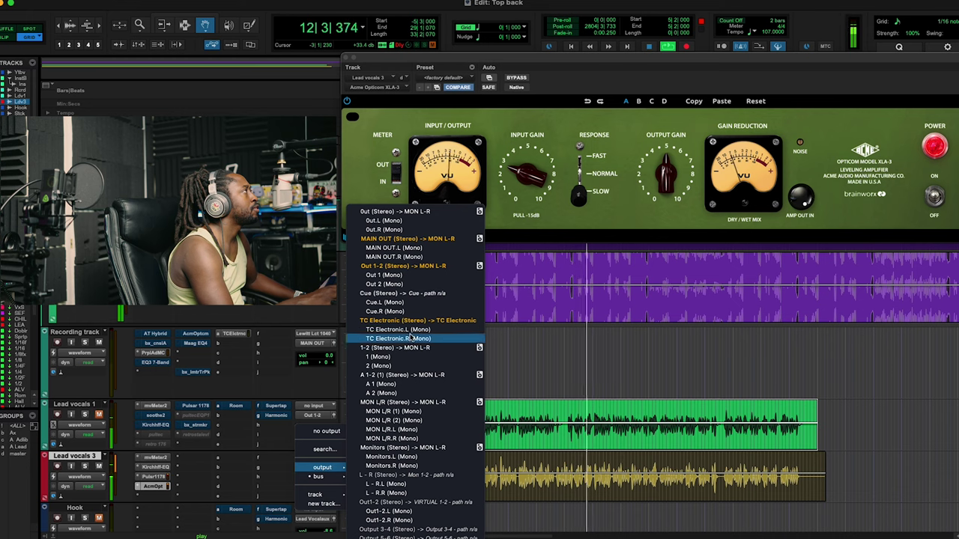
left_click(401, 266)
- Copy the Kirchhoff EQ from Lead vocals 3 onto Lead vocals 1, bypass the copy, and activate Lead vocals 1's original Kirchhoff EQ
key("space")
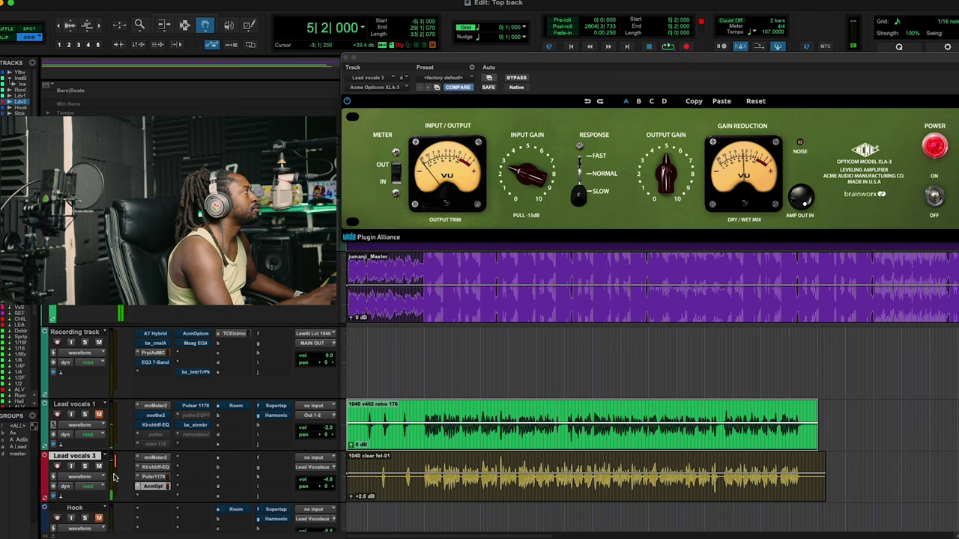
key("space")
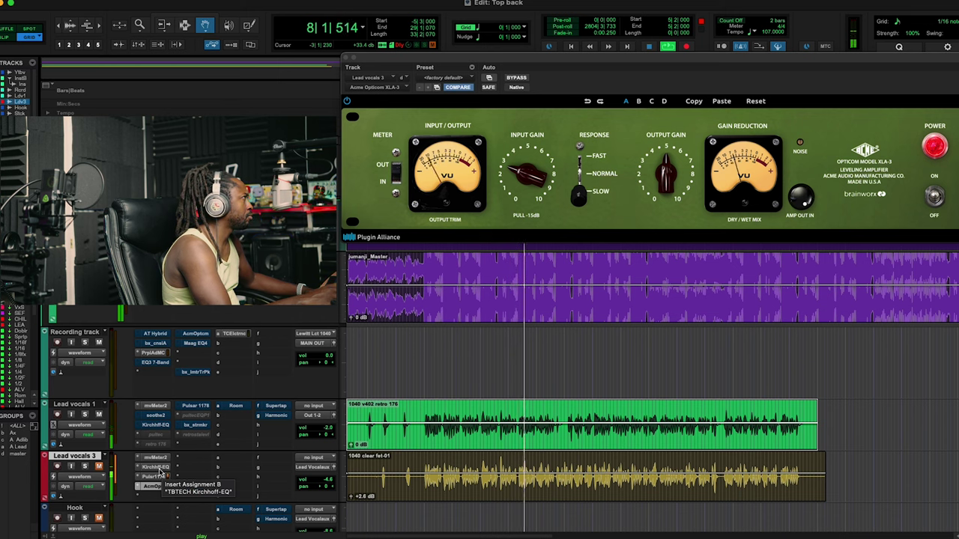
left_click_drag(159, 470, 163, 434)
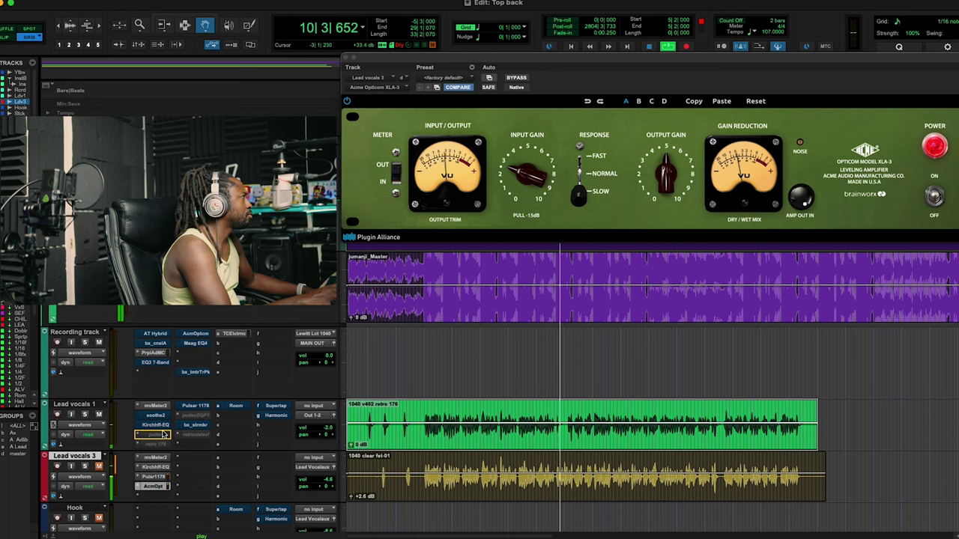
left_click(162, 427)
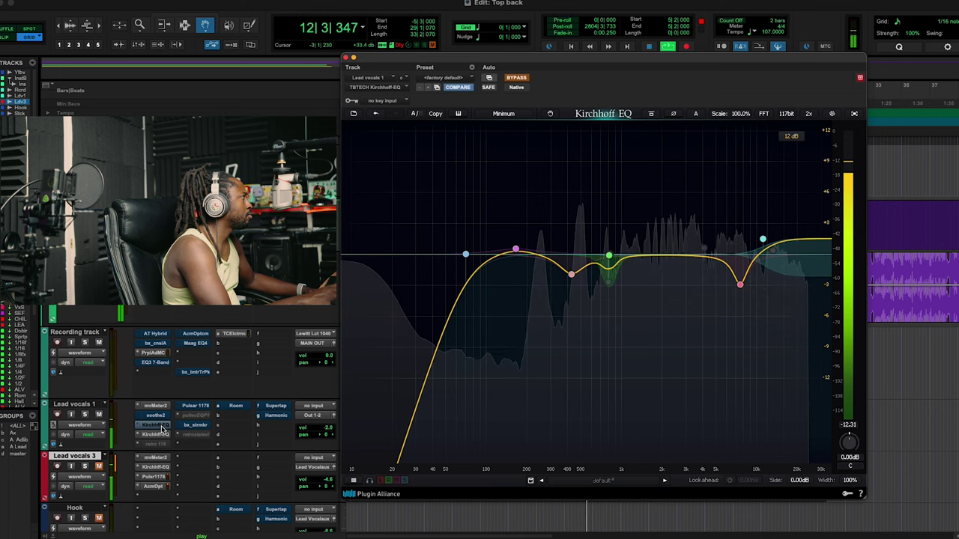
right_click(161, 434)
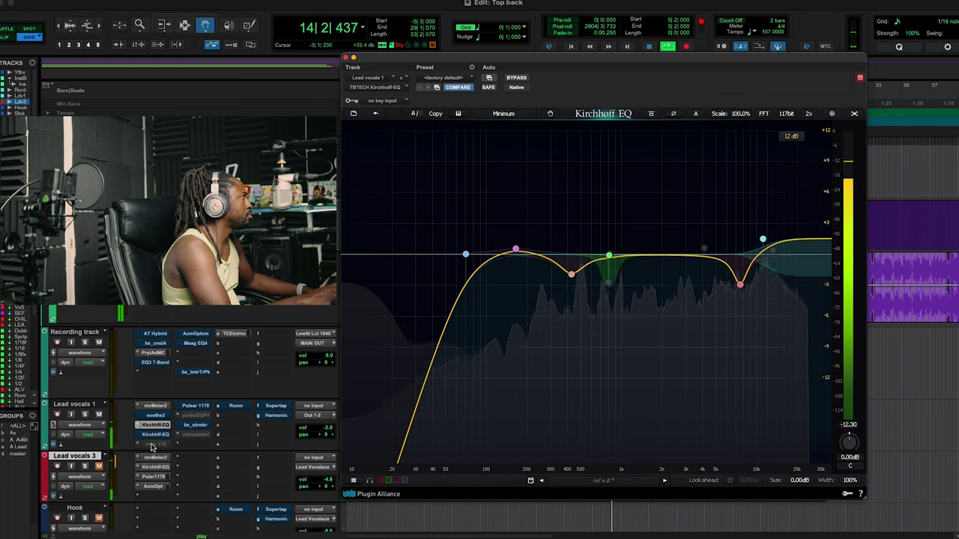
- Move the Pulsar 1178 and Opticom from Lead vocals 3 to Lead vocals 1, replacing the copied Kirchhoff EQ and the retro 176 insert
left_click(159, 480)
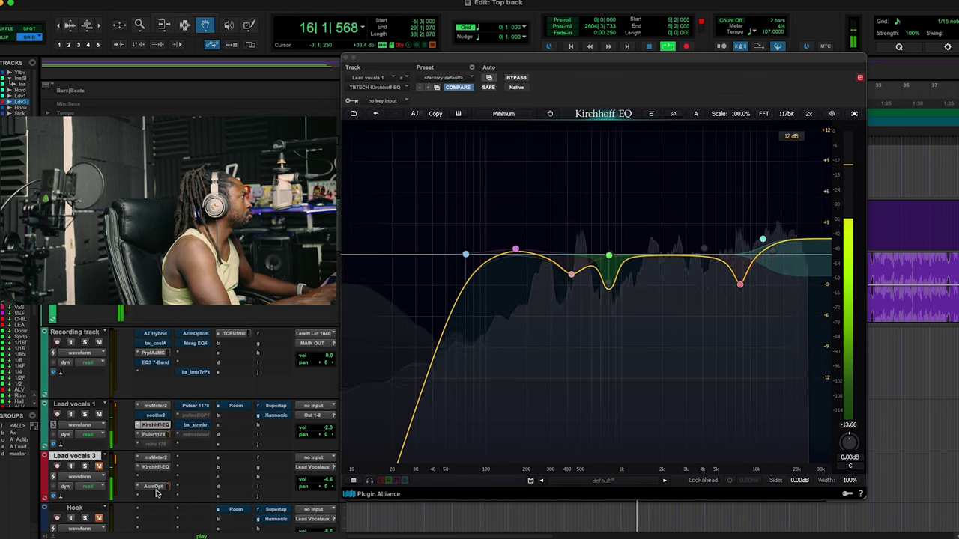
left_click_drag(157, 487, 159, 445)
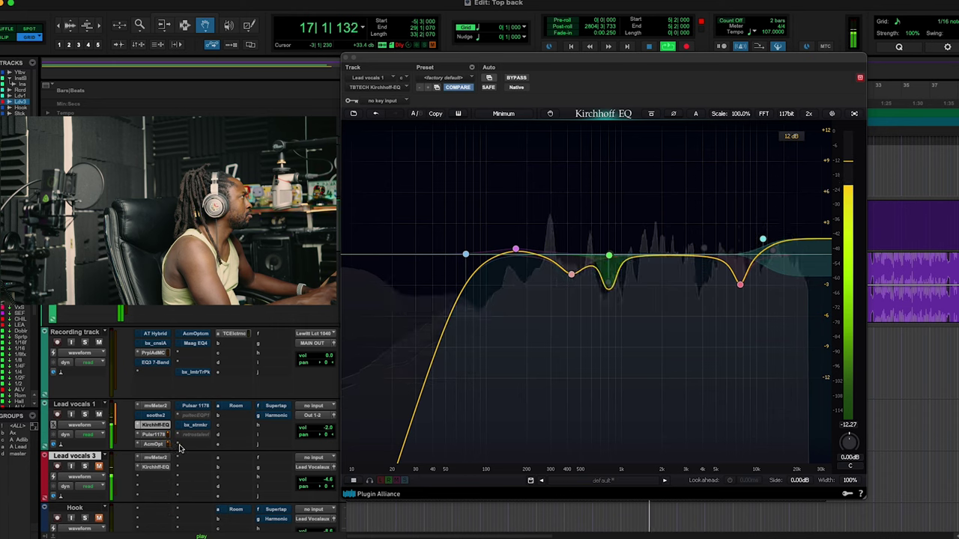
left_click(348, 60)
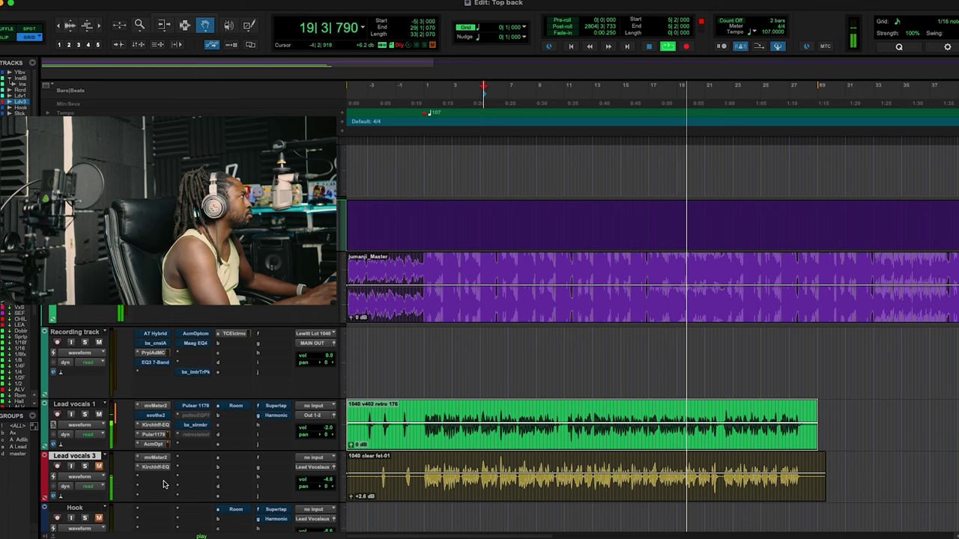
- Compare the mvMeter2 levels of Lead vocals 1 and 3, and copy the Pulsar 1178 and Opticom back onto Lead vocals 3
left_click(156, 406)
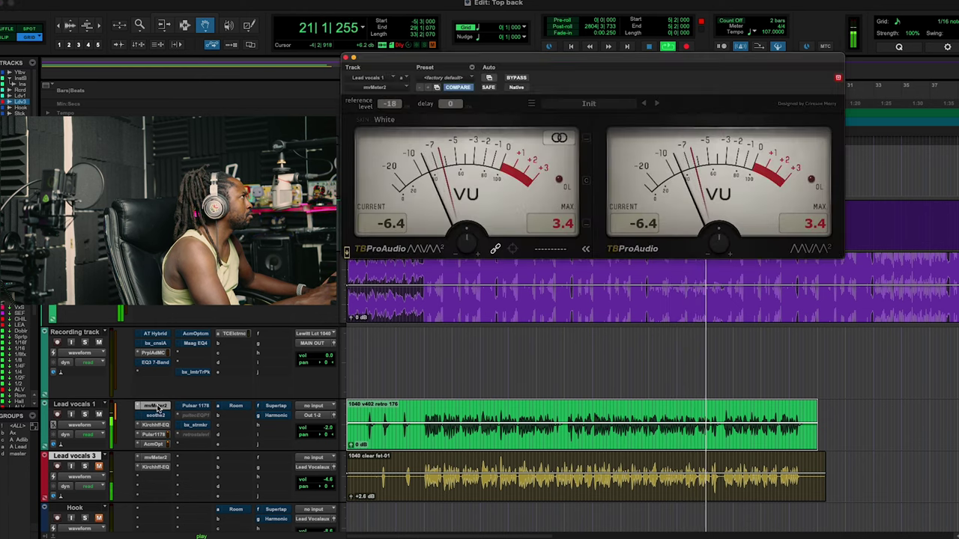
left_click(164, 462)
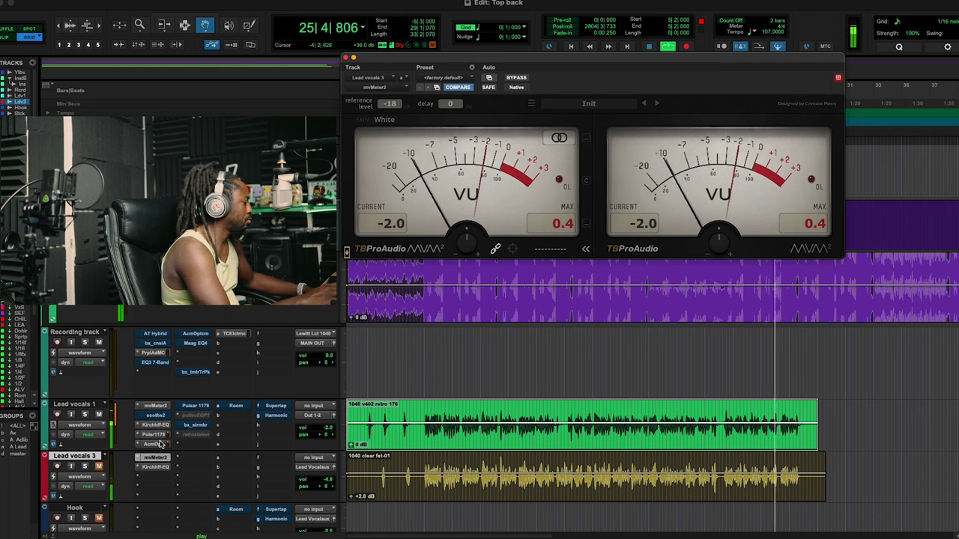
left_click_drag(159, 437, 157, 486)
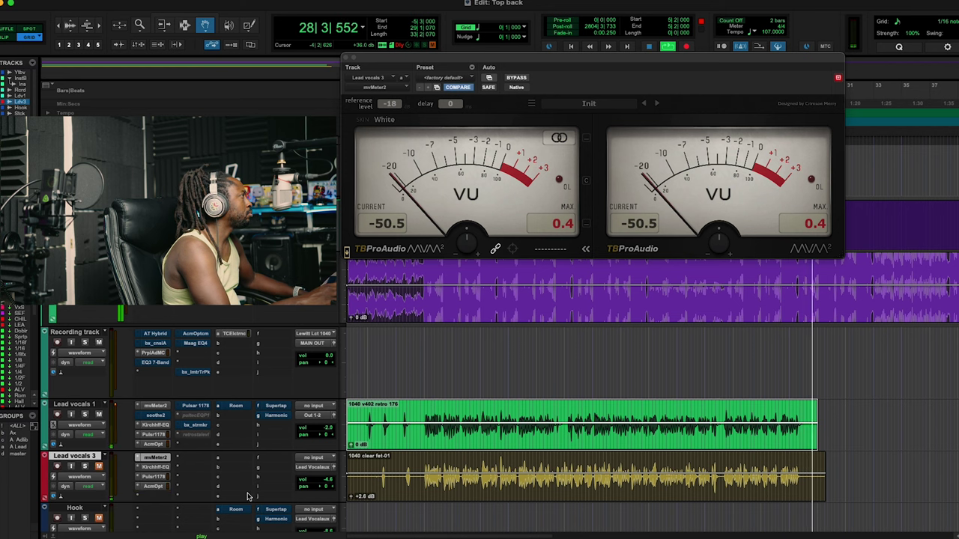
- Restart playback of the passage and route the output of Lead vocals 3 to Out 1-2
key("space")
key("space")
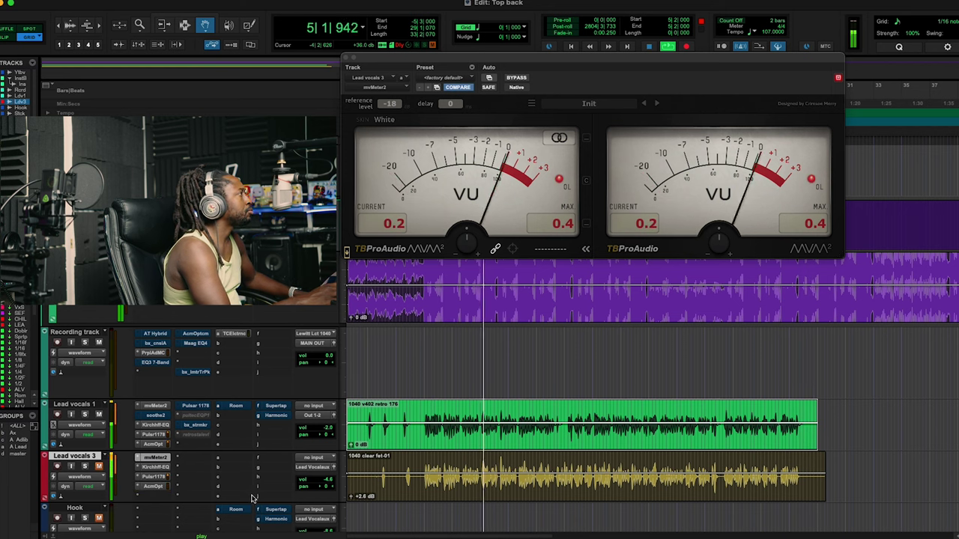
left_click(325, 467)
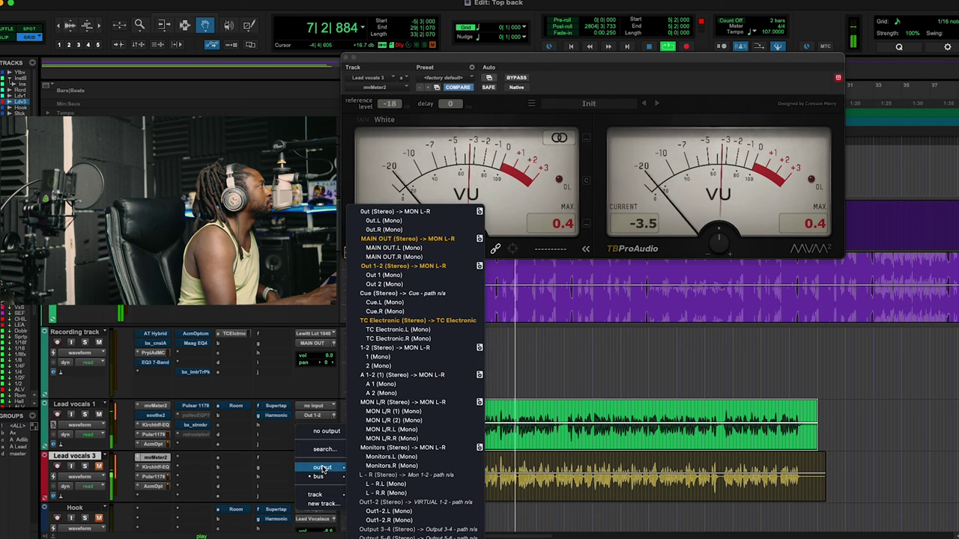
left_click(404, 266)
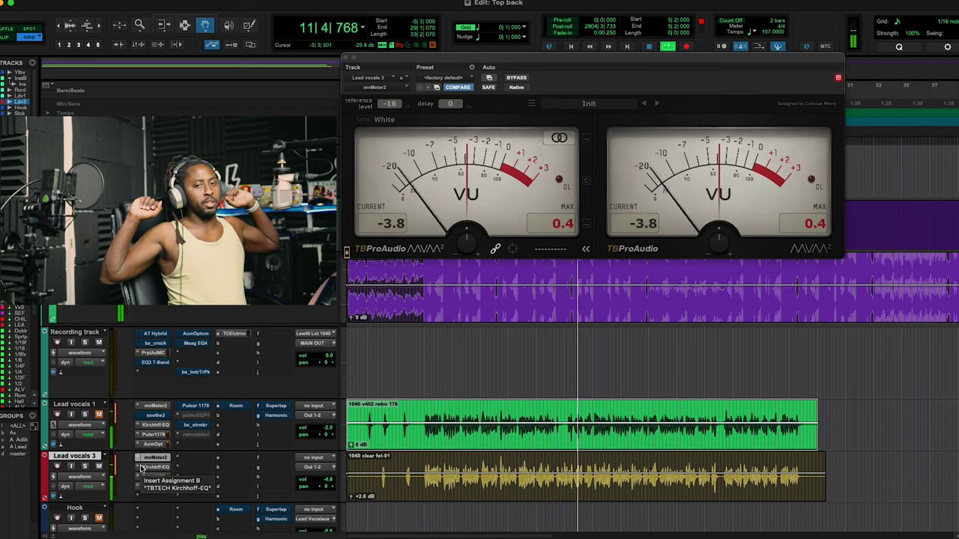
- With Lead vocals 3 muted, move Lead vocals 1's Kirchhoff EQ to the Recording track and replace it with a copy of Lead vocals 3's
key("space")
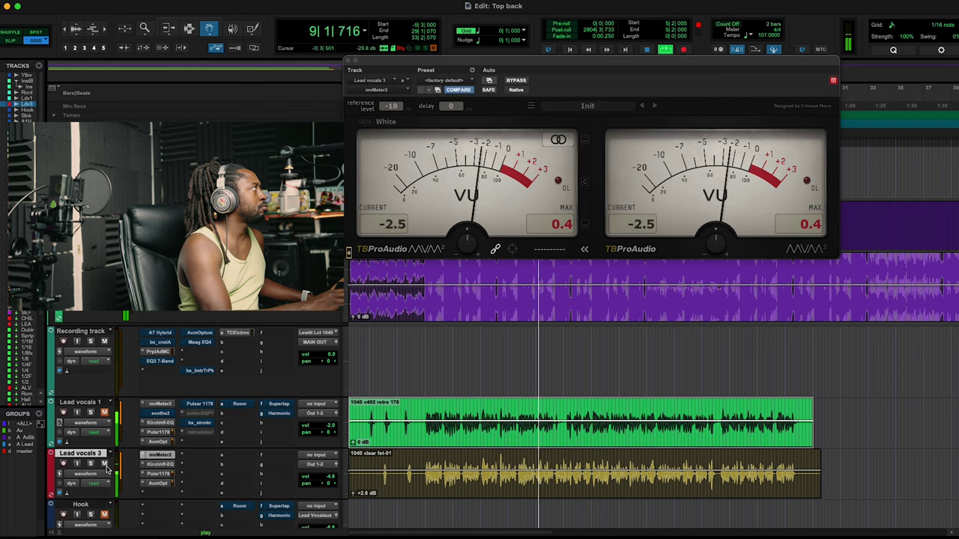
left_click(105, 464)
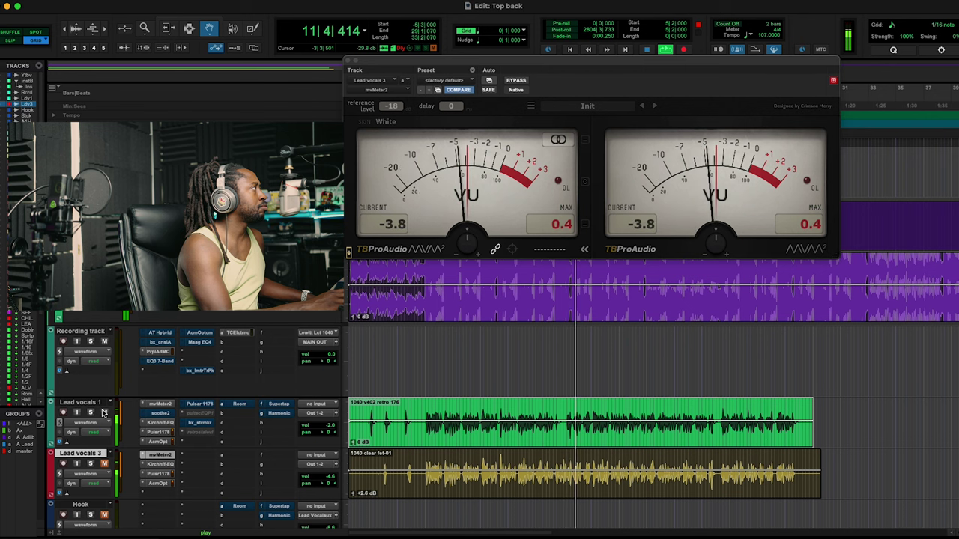
left_click(161, 423)
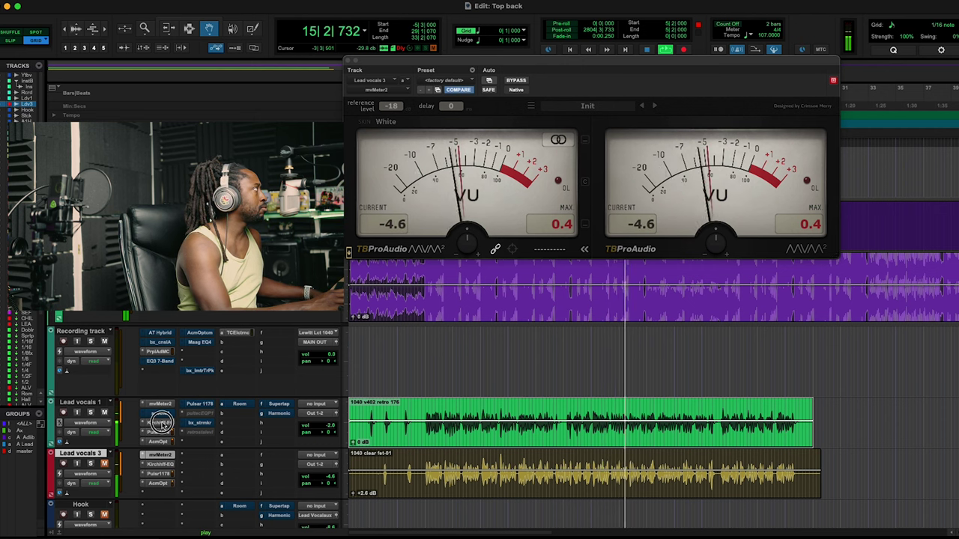
left_click_drag(160, 386, 159, 370)
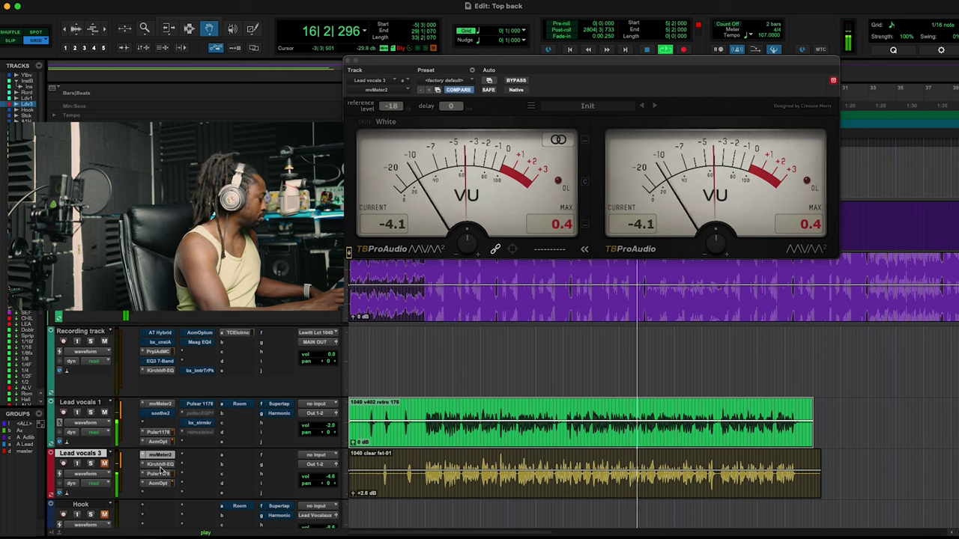
left_click_drag(160, 464, 163, 424)
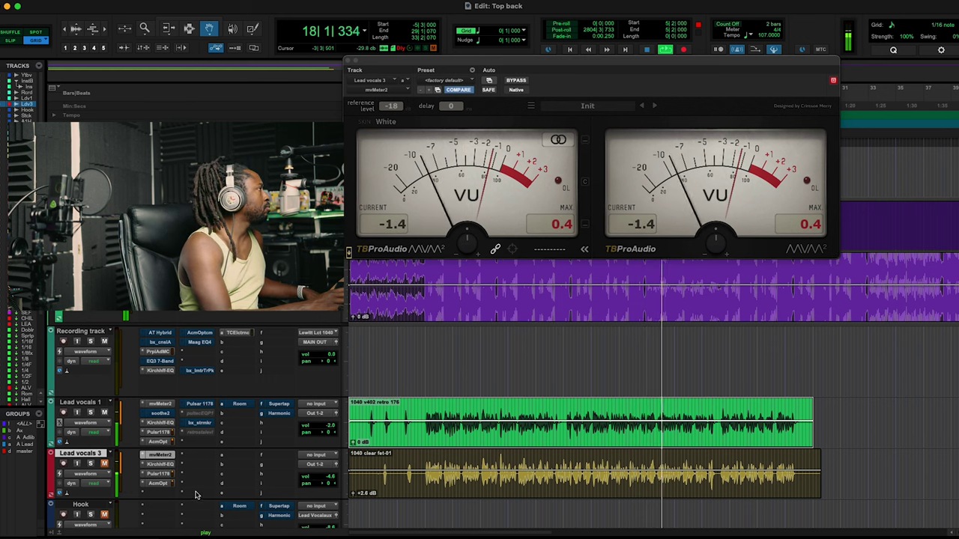
- Replay the passage and swap the mutes from Lead vocals 1 to Lead vocals 3 to compare the matched chains
key("space")
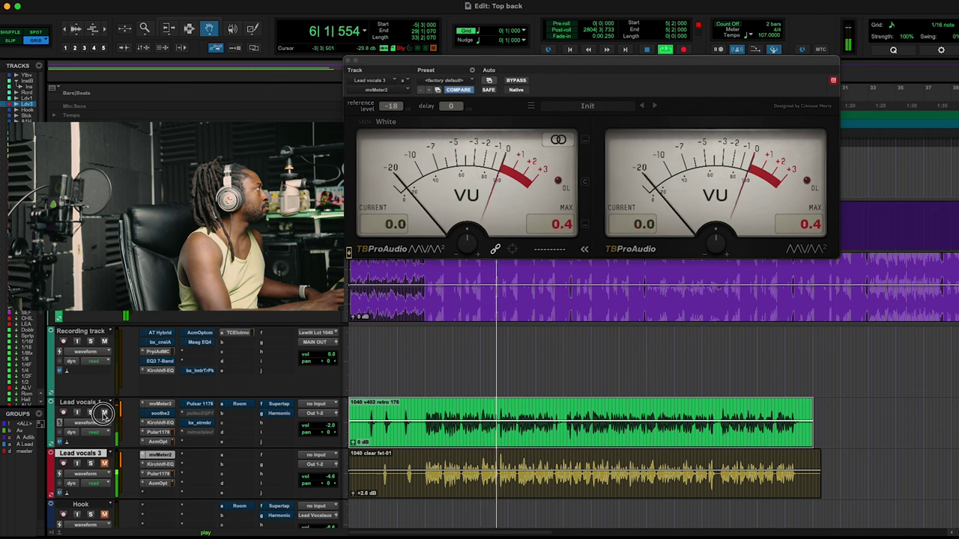
left_click(103, 464)
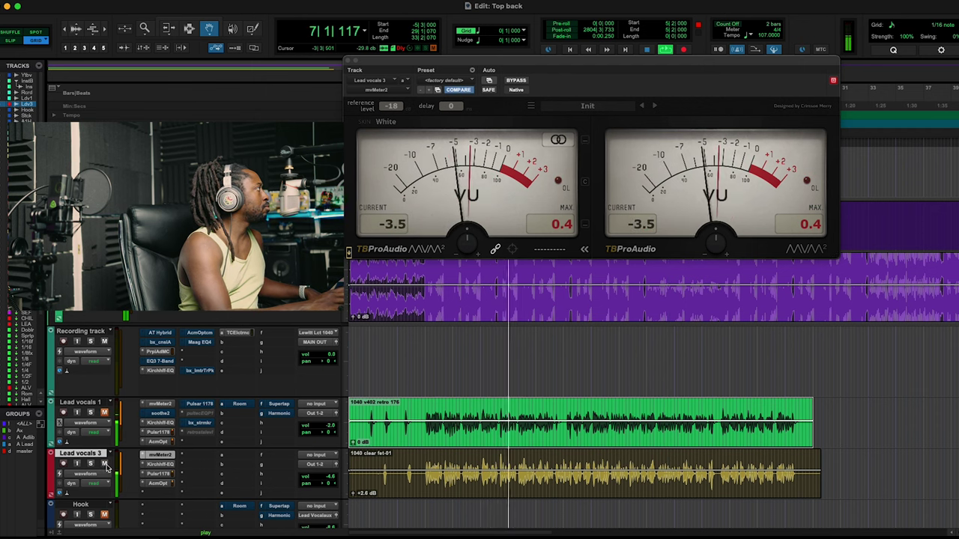
key("space")
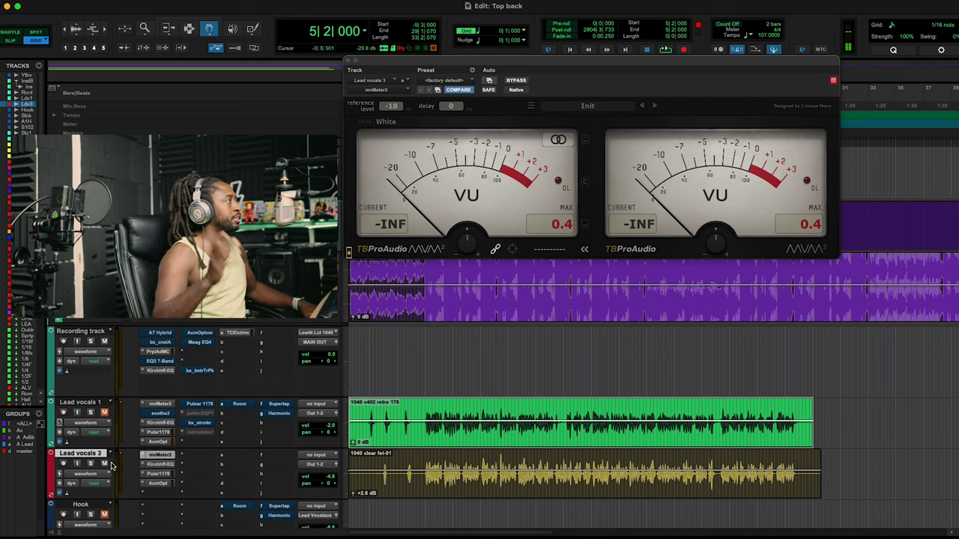
- Play the passage again and lower the volume of Lead vocals 1 to -4.0 dB
key("space")
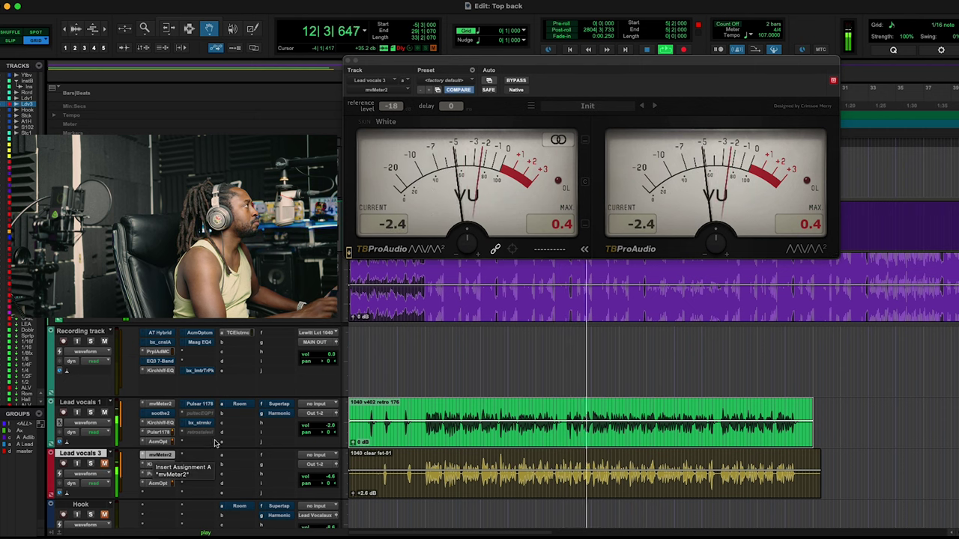
left_click(329, 429)
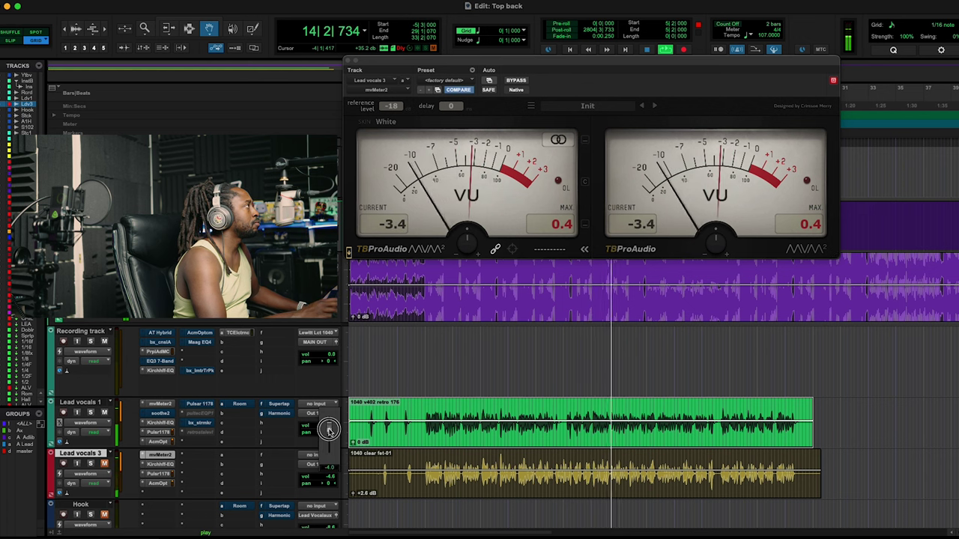
left_click_drag(330, 431, 331, 432)
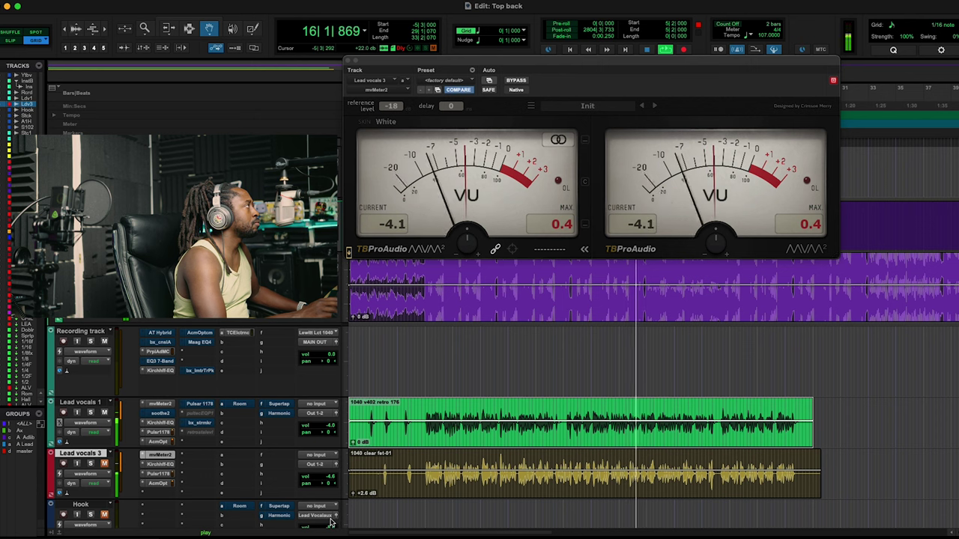
- Compare the mvMeter2 levels of Lead vocals 1 and 3, and inspect the Pulsar 1178 on Lead vocals 1
left_click(159, 405)
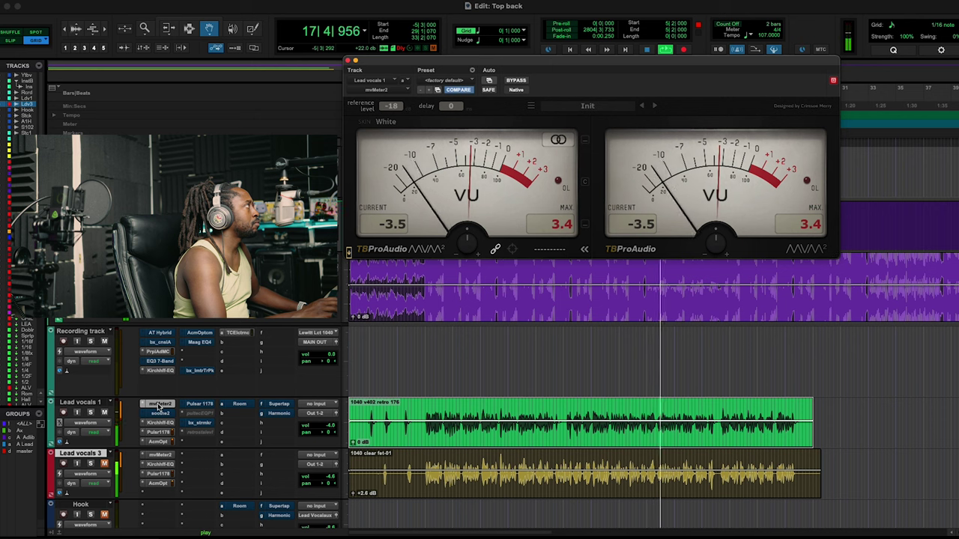
left_click(161, 456)
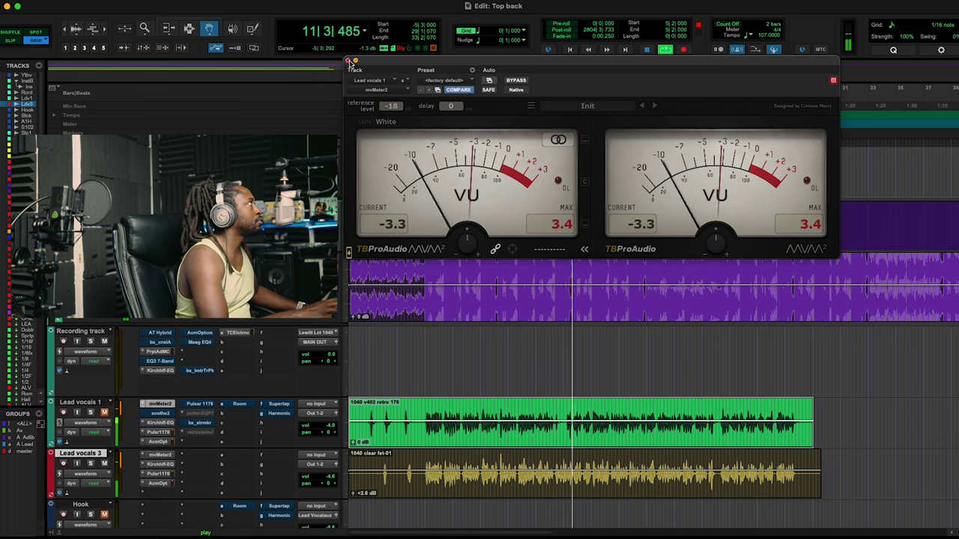
left_click(355, 60)
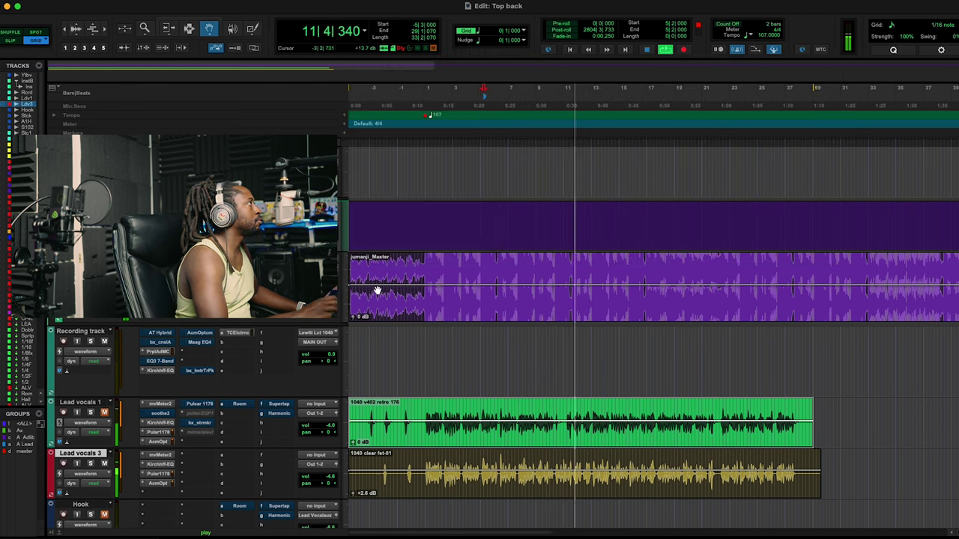
left_click(162, 434)
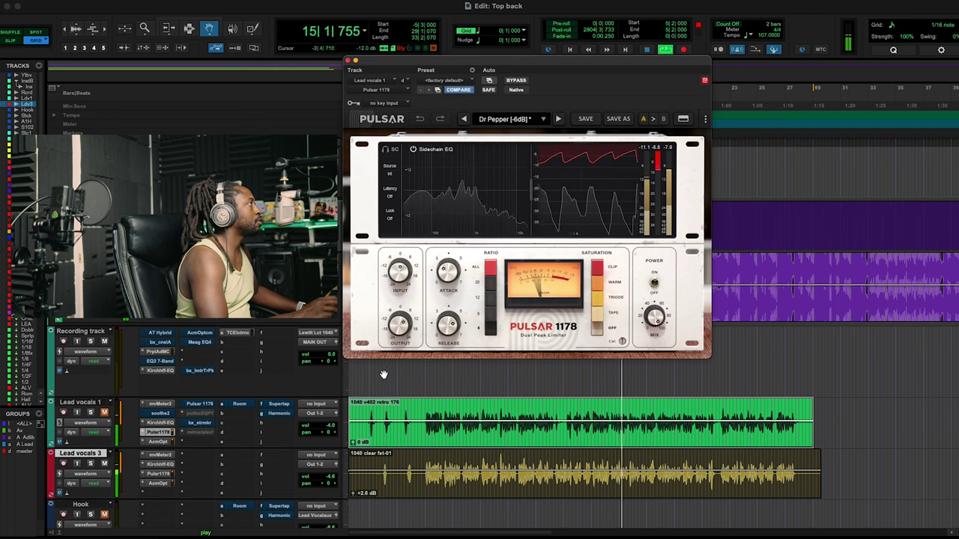
left_click(159, 432)
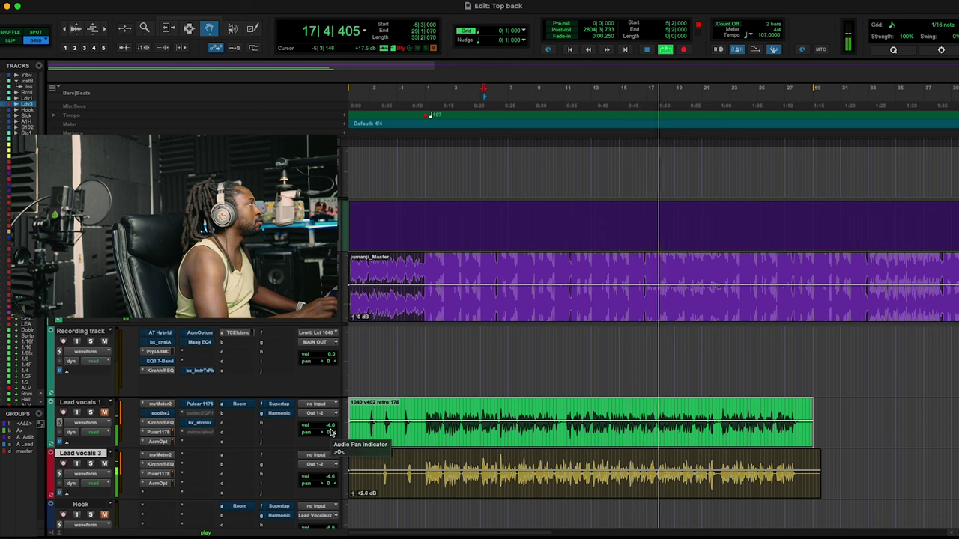
- Replay the passage with alternating mutes, and set the volumes of Lead vocals 3 to -2.6 dB and Lead vocals 1 to -2.7 dB
key("space")
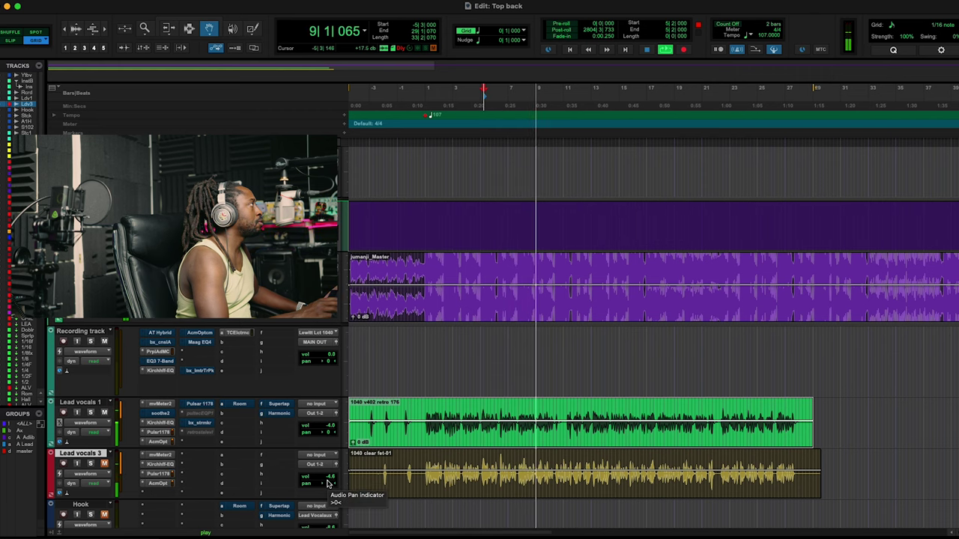
left_click(104, 413)
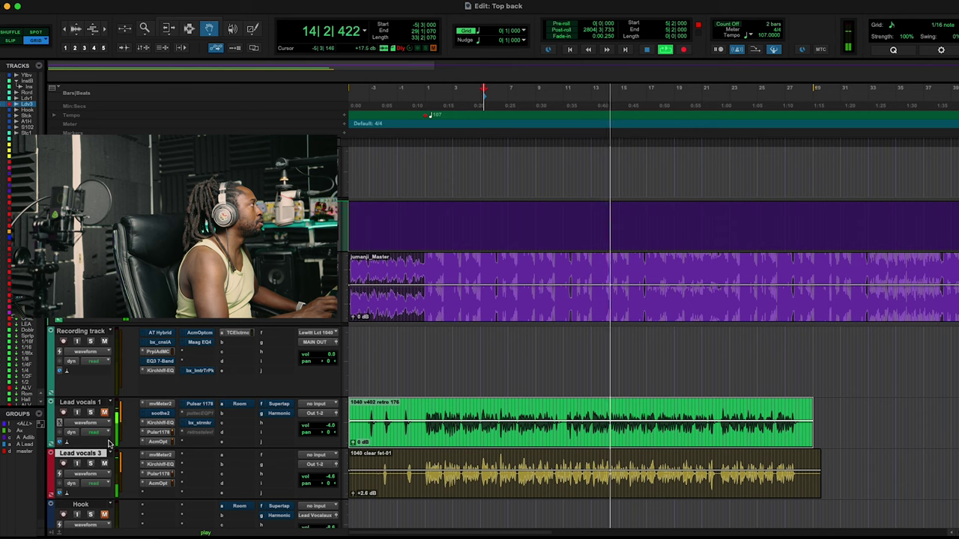
left_click(327, 476)
left_click_drag(327, 476, 329, 470)
left_click_drag(329, 429, 330, 427)
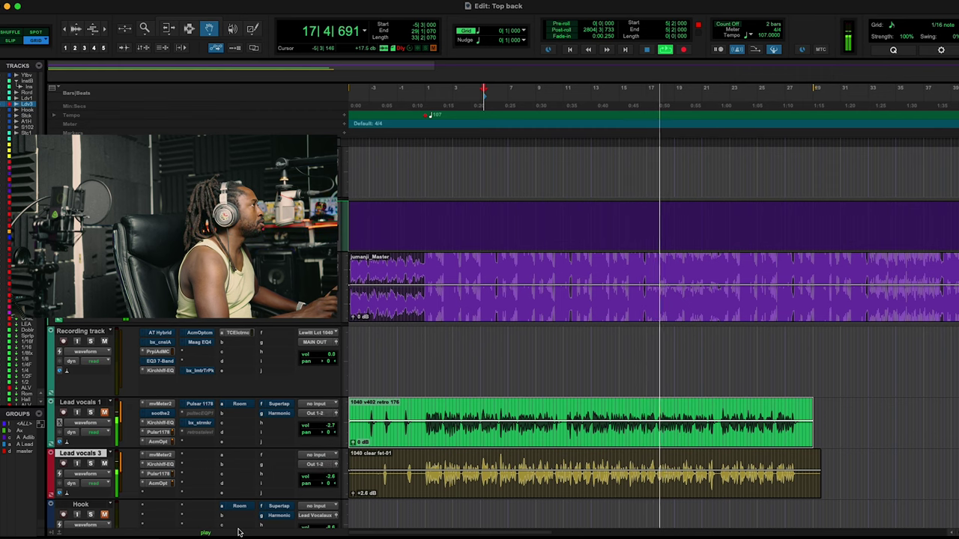